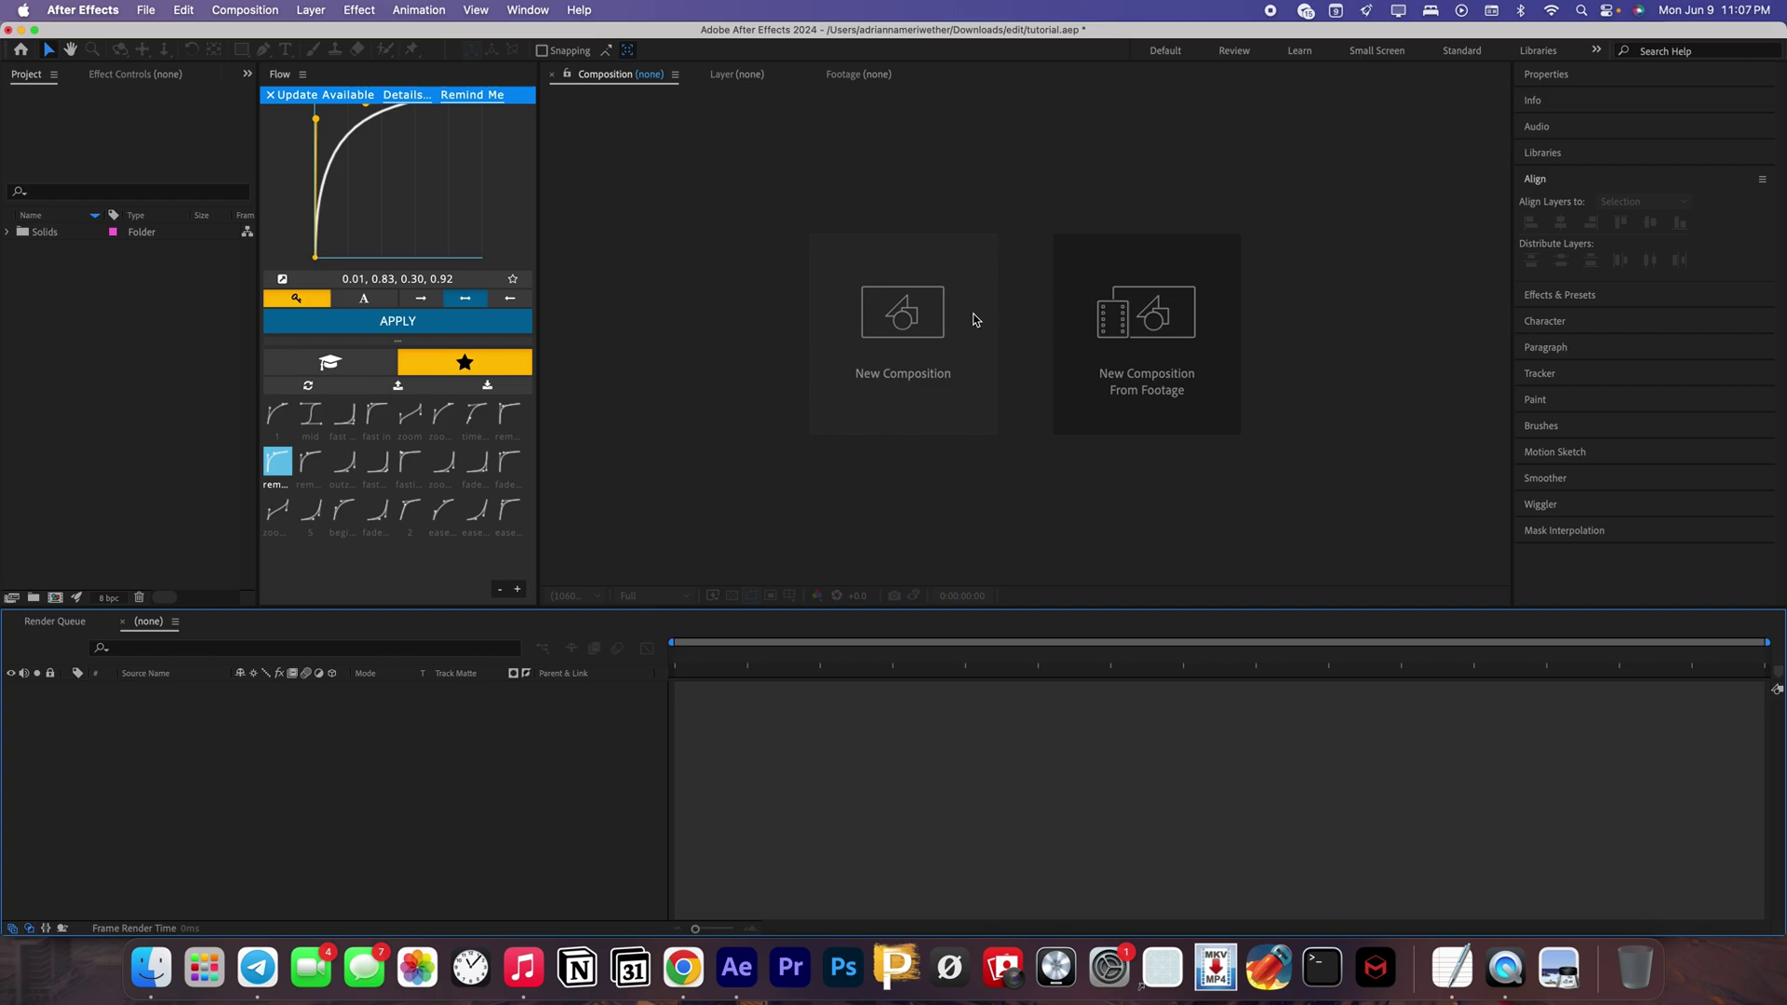
# - Create a 1440 x 1080 composition at 60 fps lasting 3 seconds and add a full-frame white solid
pyautogui.click(861, 330)
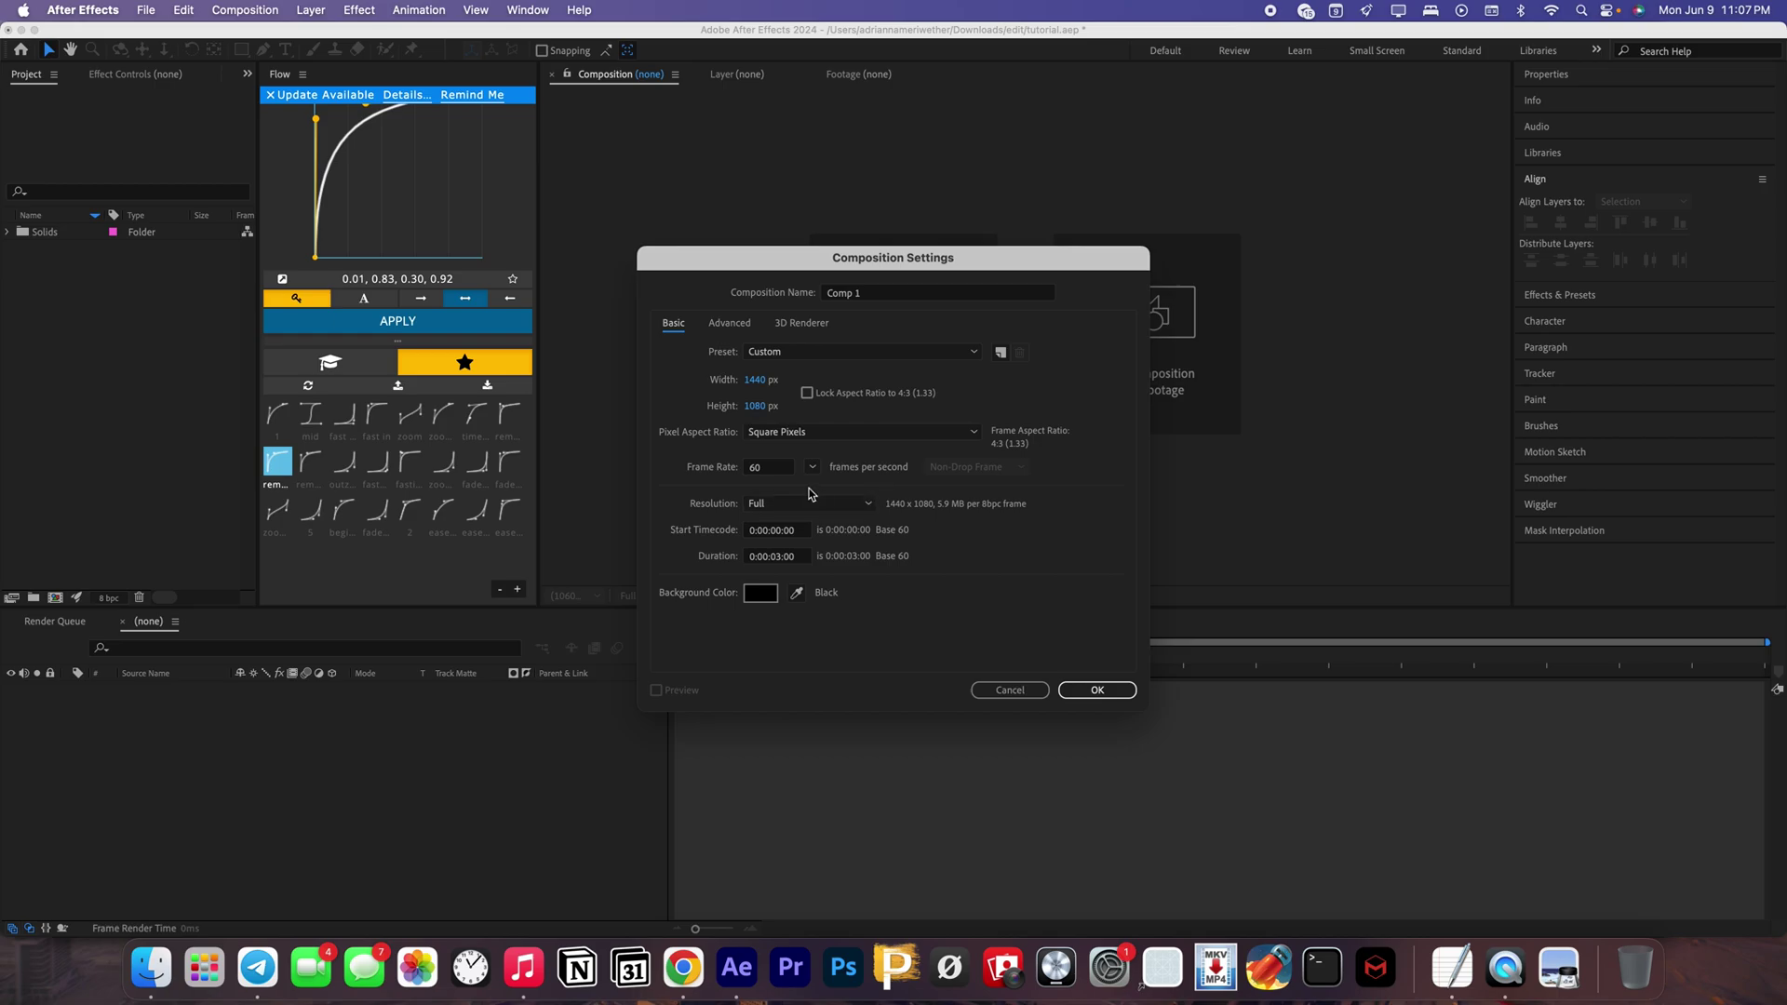
pyautogui.click(1084, 690)
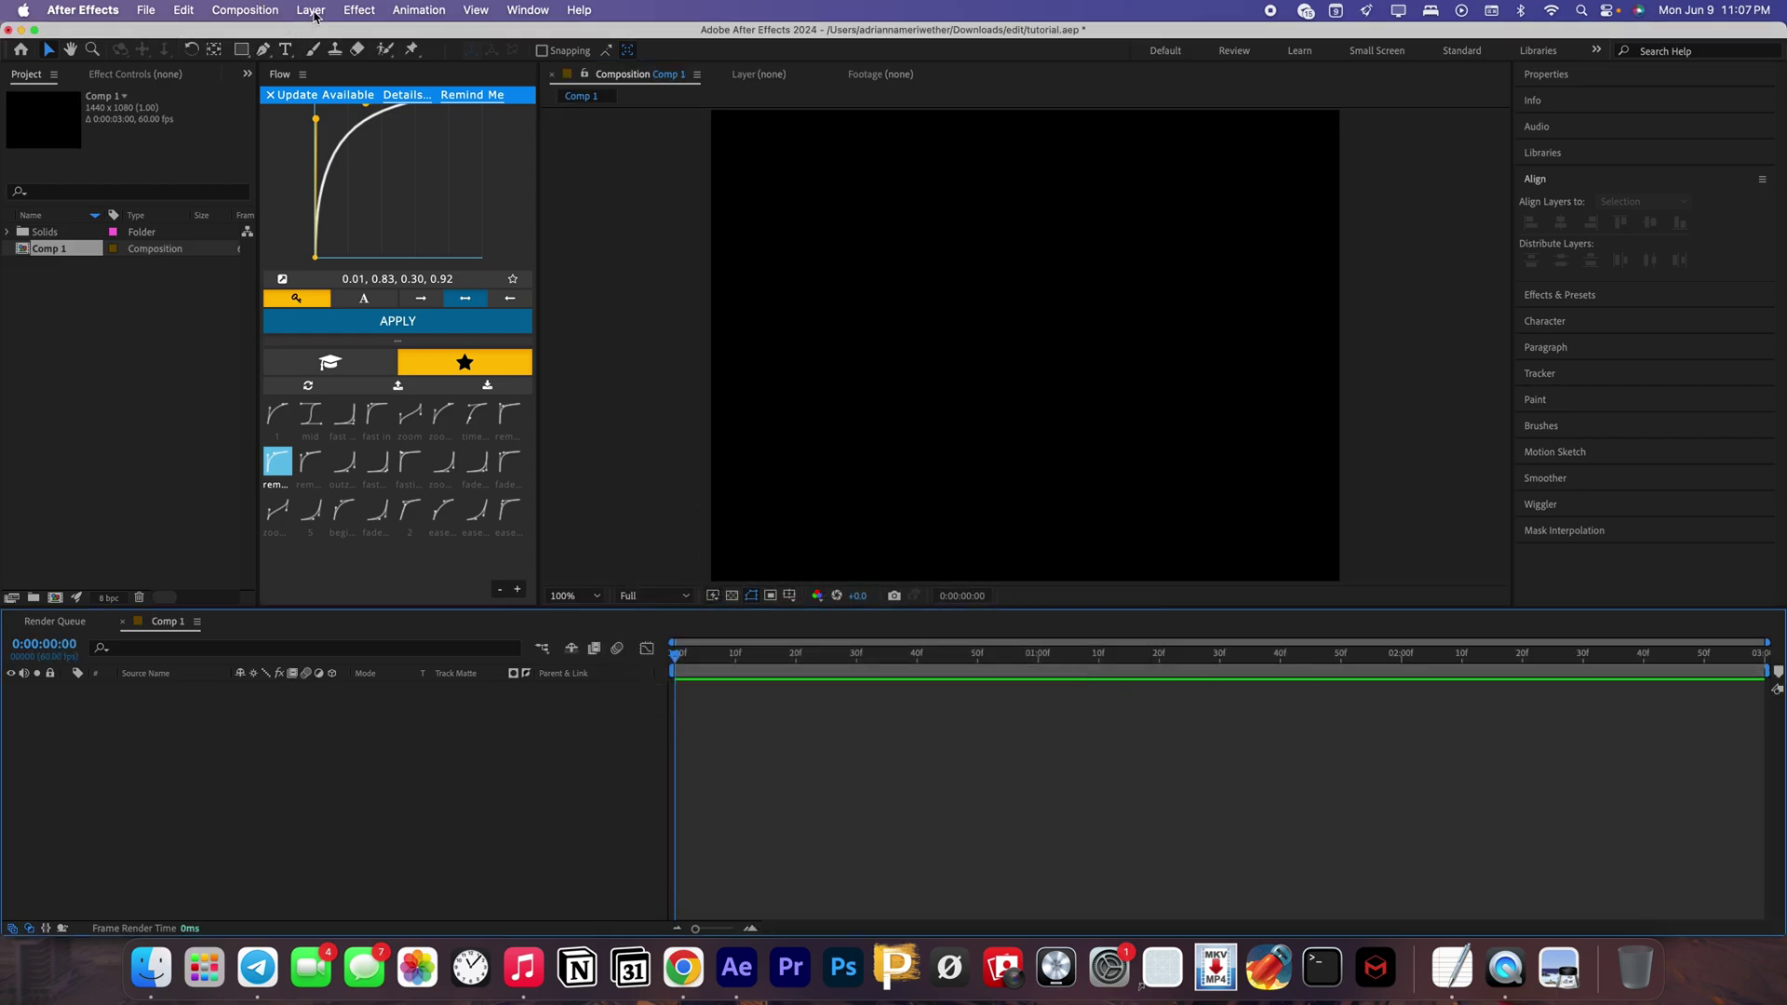
pyautogui.click(315, 15)
pyautogui.moveTo(314, 35)
pyautogui.click(581, 58)
pyautogui.click(910, 704)
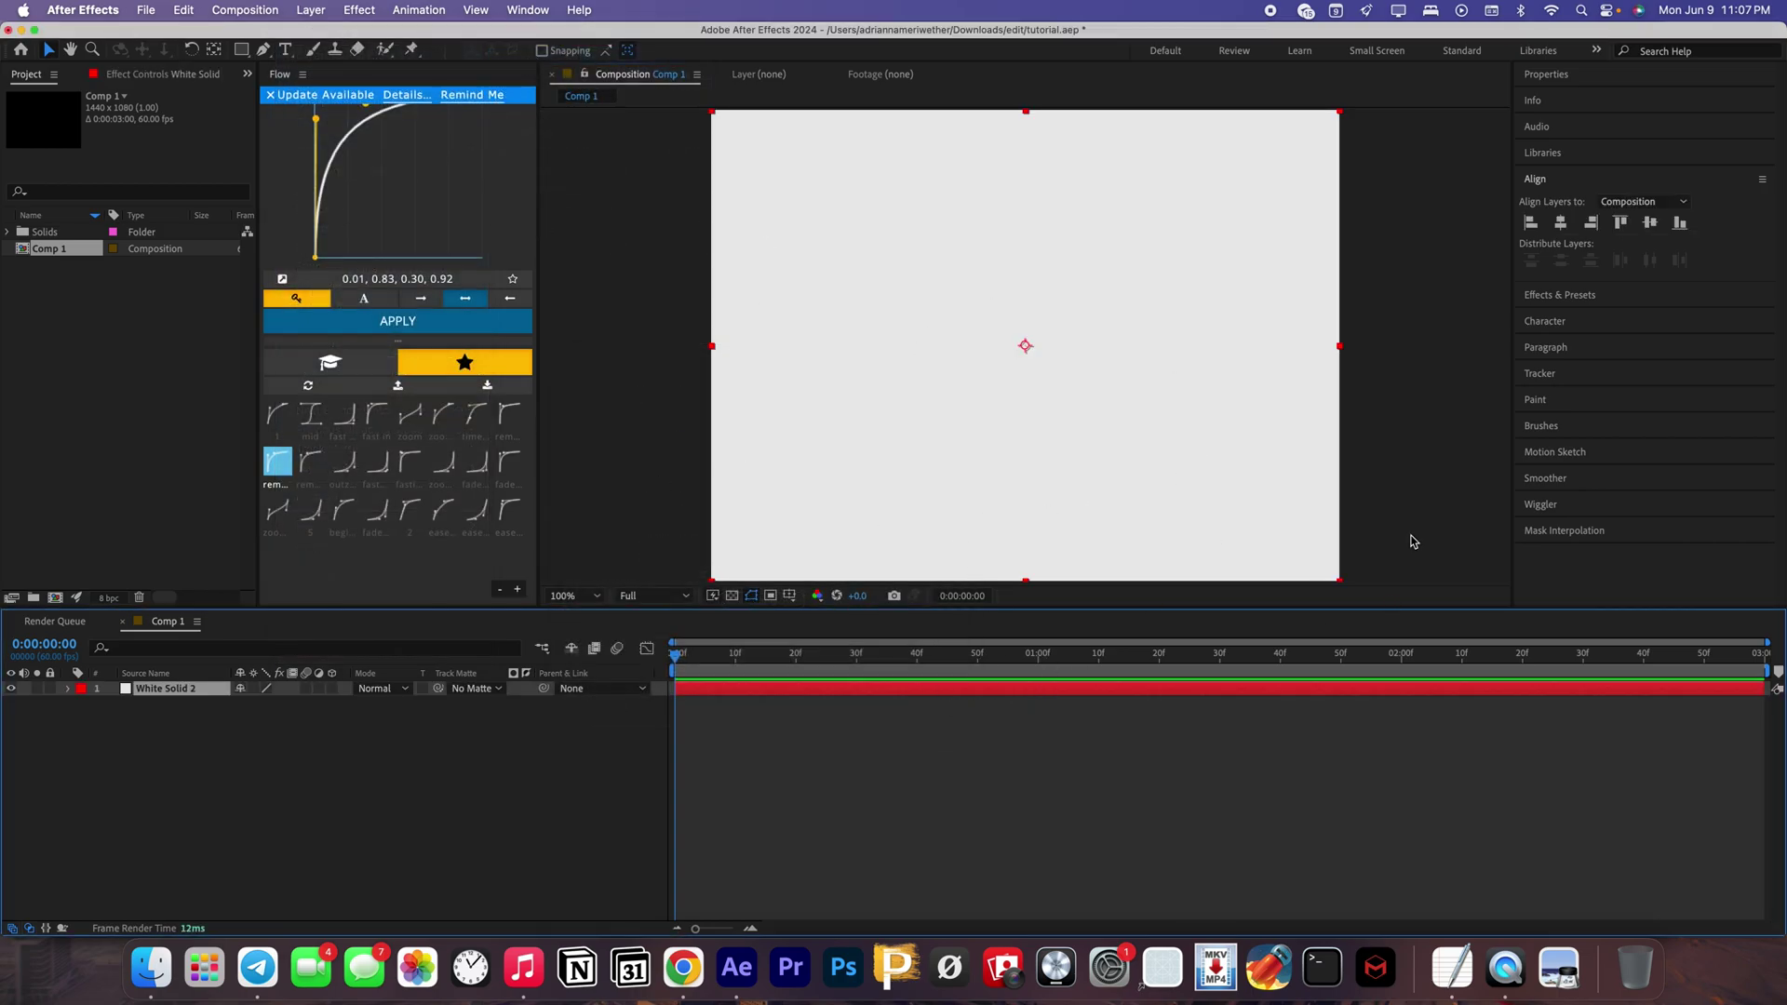
# - Create separate black Arial Bold text layers reading "payhip", "link", "in" and "bio" over the white solid
pyautogui.click(285, 49)
pyautogui.click(917, 268)
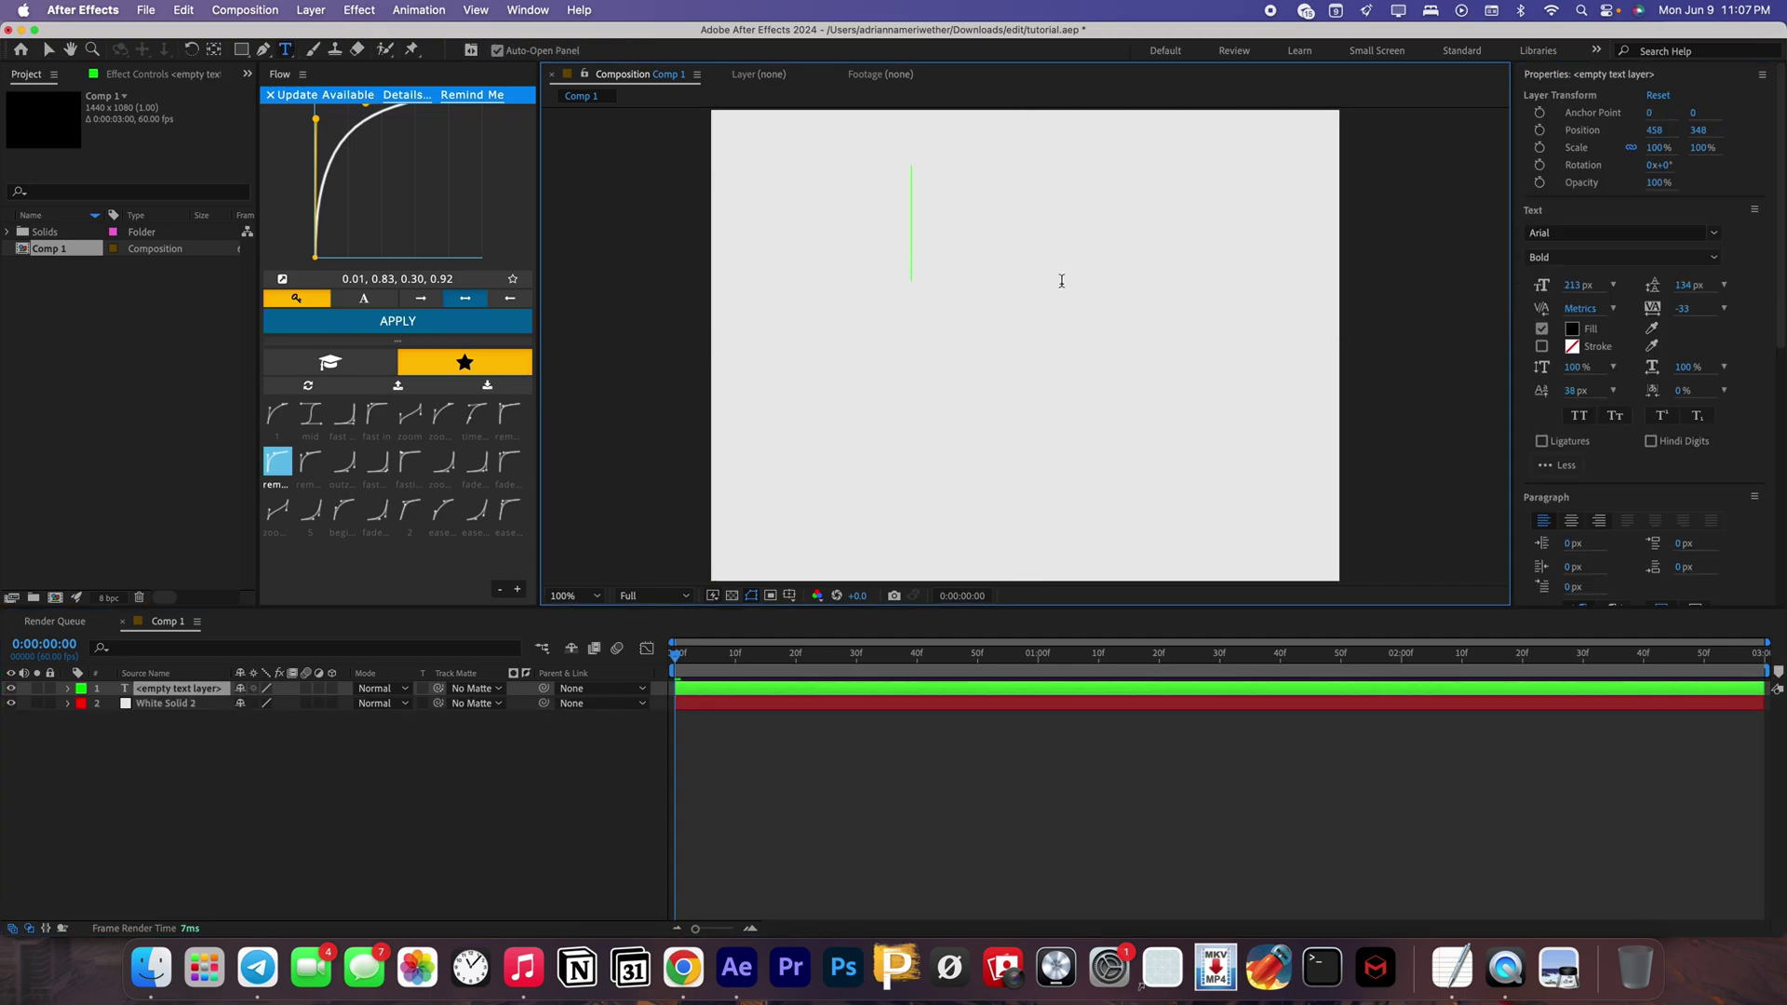
pyautogui.write('please')
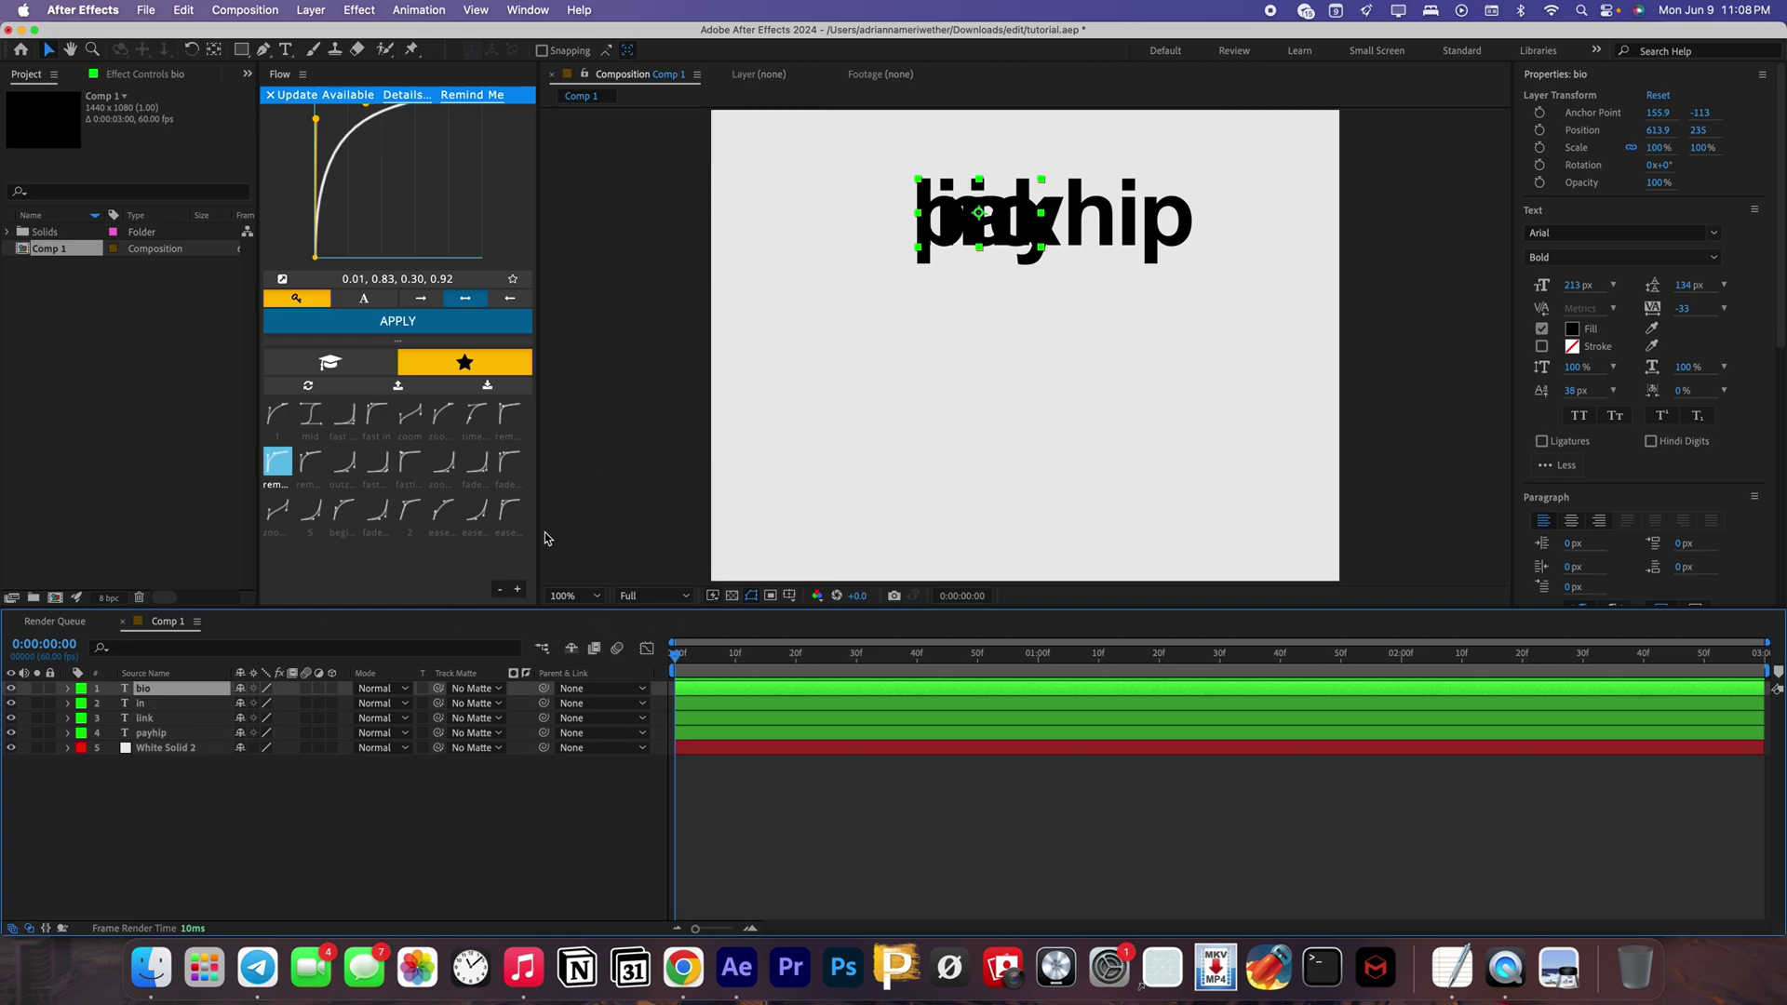
# - Turn on 3D and motion blur for all four text layers
pyautogui.keyDown('shift'); pyautogui.click(741, 733); pyautogui.keyUp('shift')
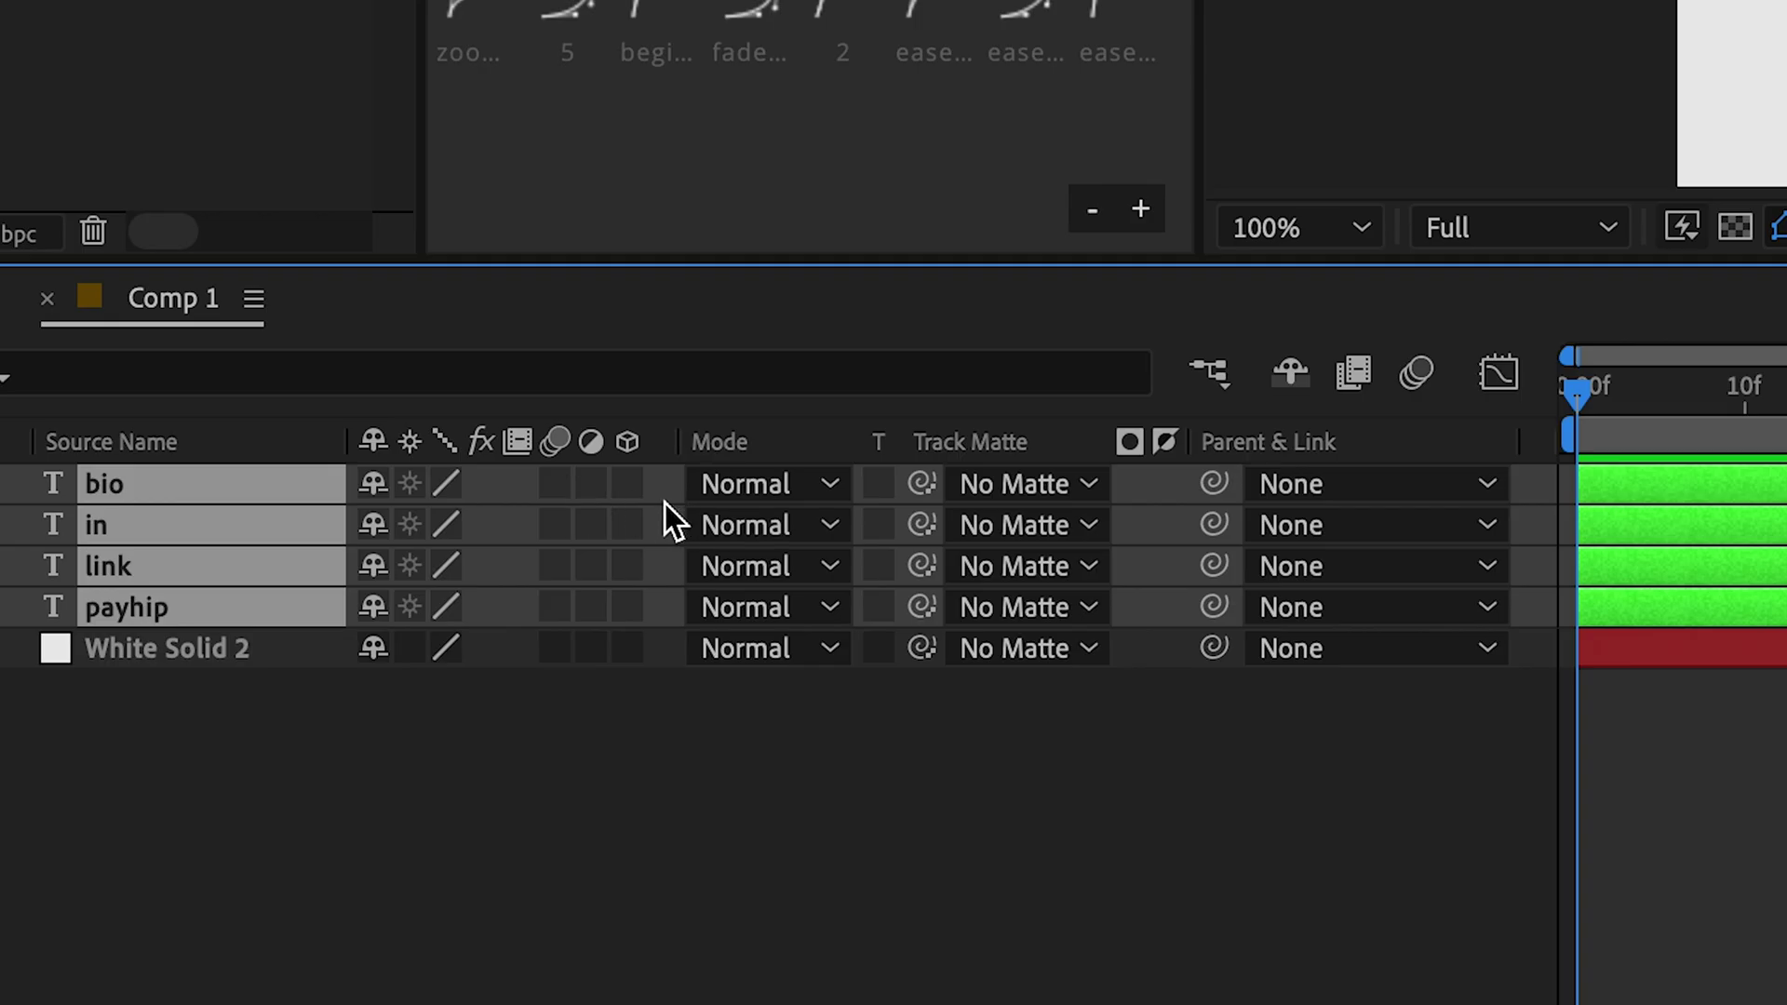
pyautogui.click(628, 485)
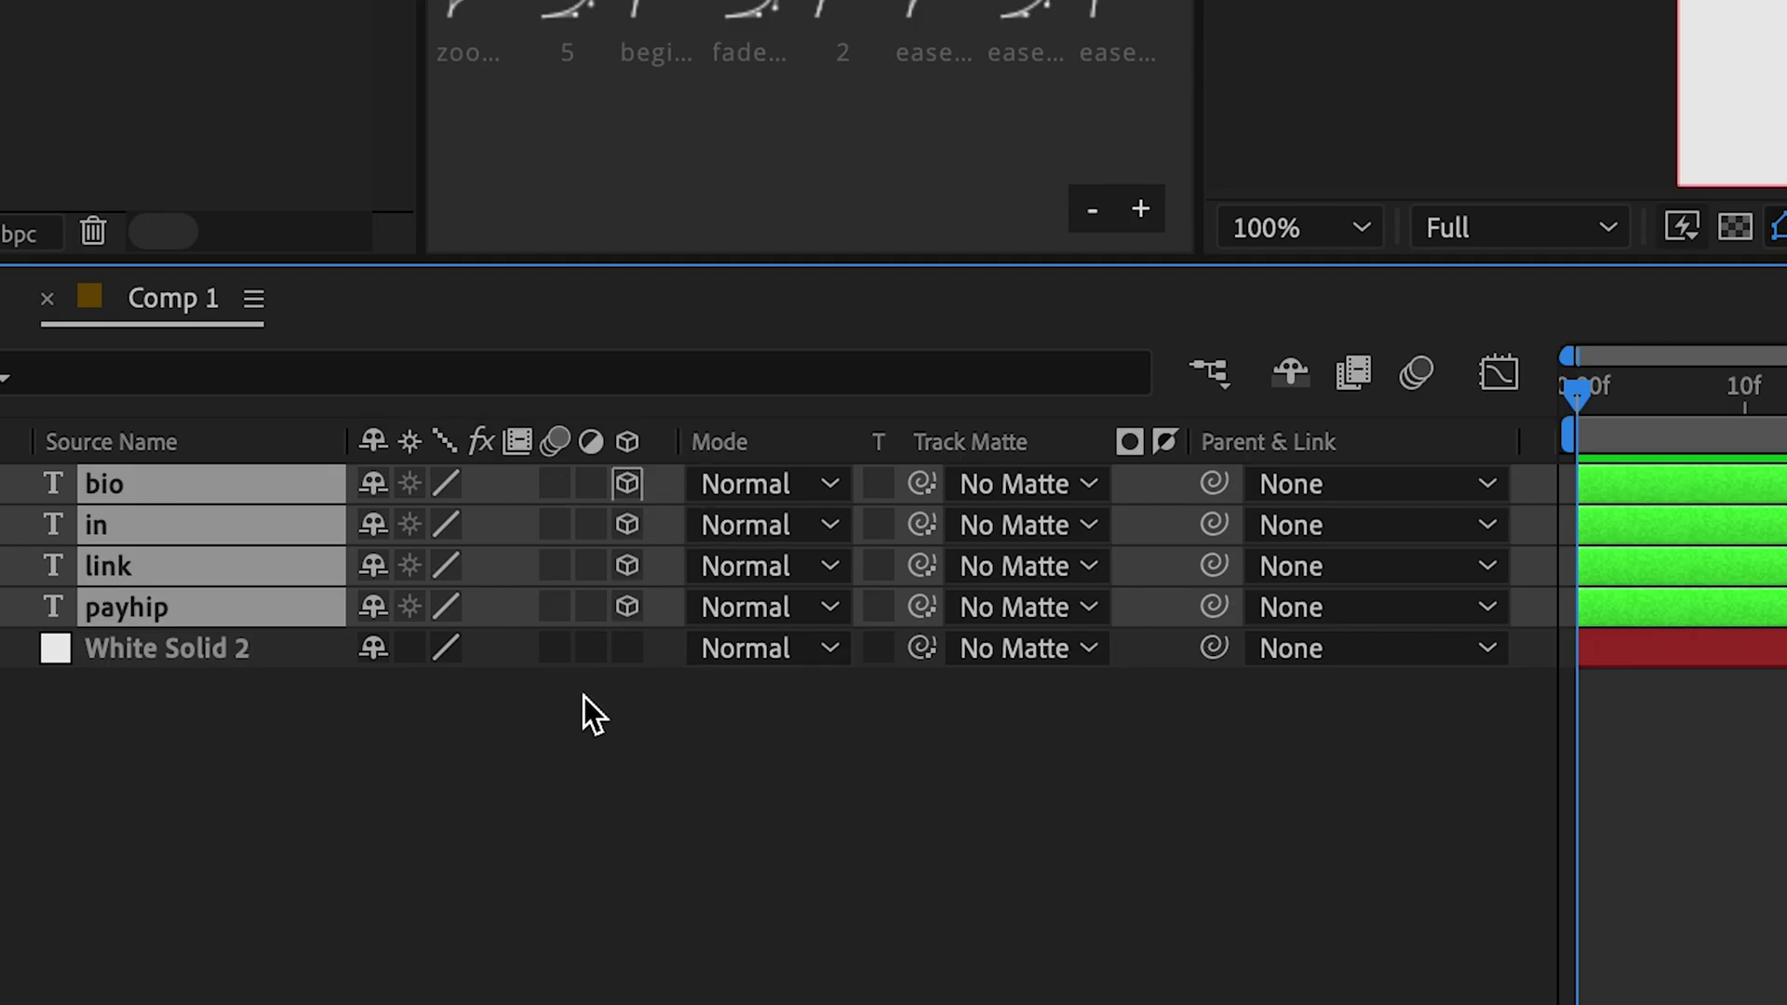
pyautogui.click(557, 484)
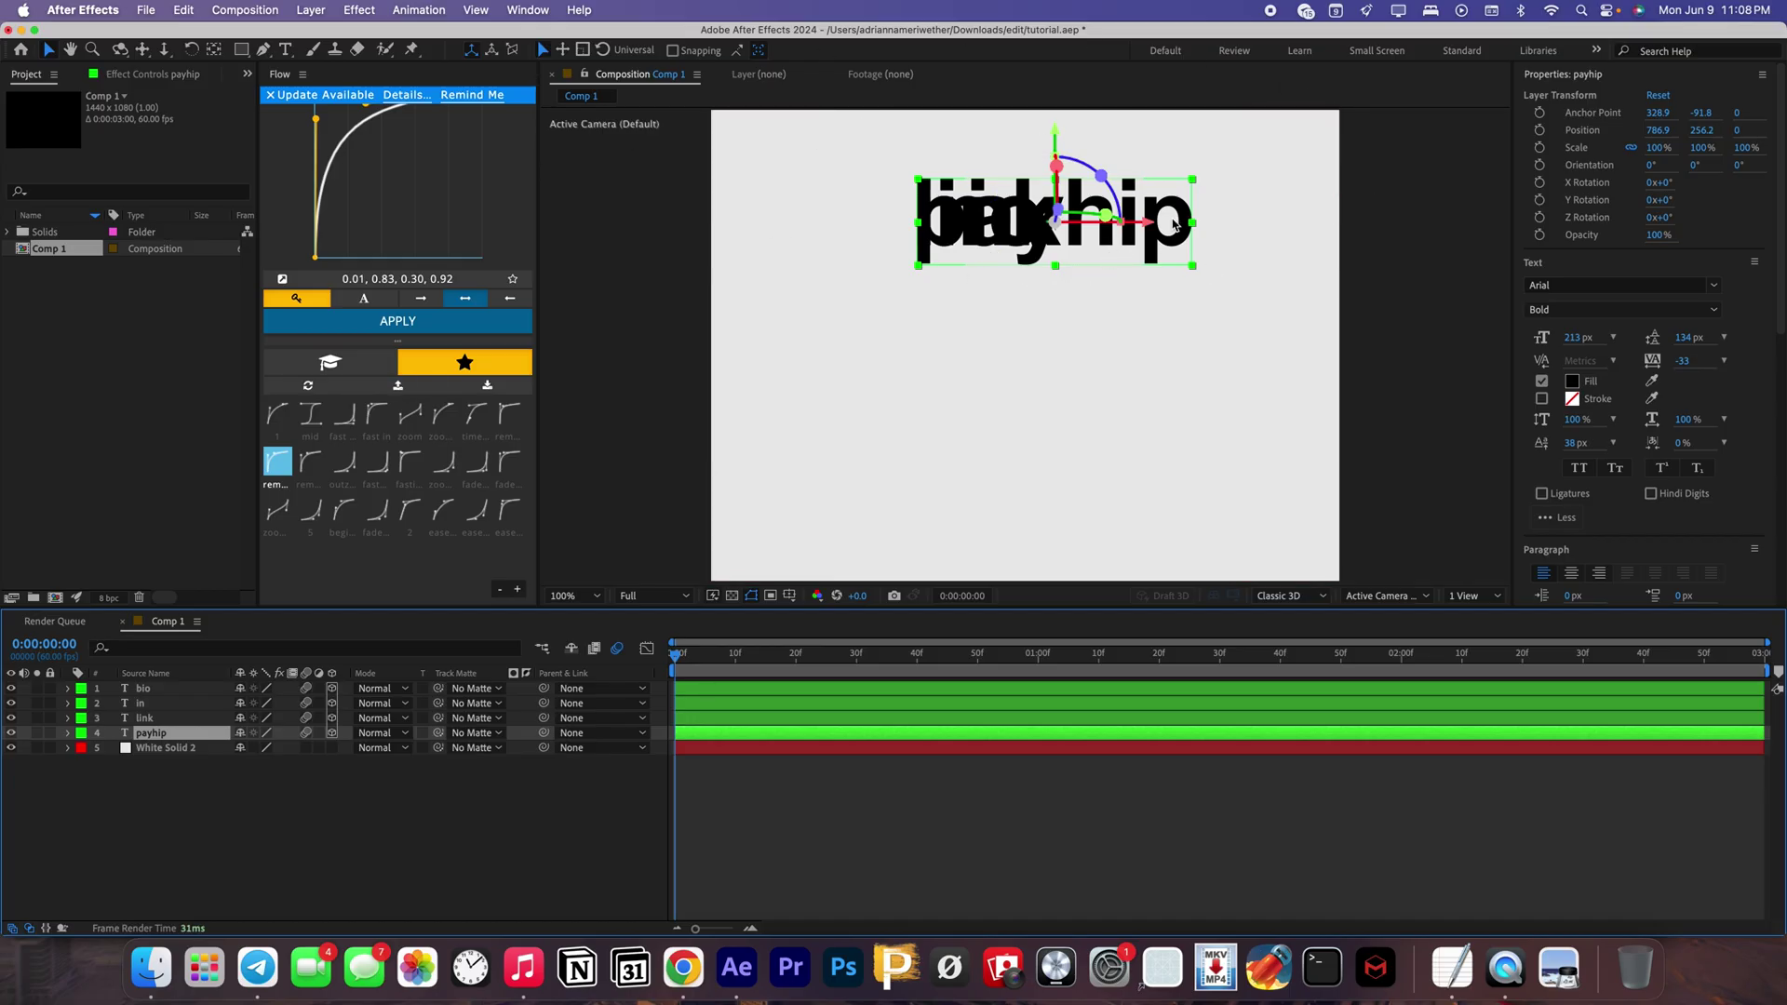
# - Position the payhip text at 498.9, 446.2 with a Z depth of 1287 and scale it to 113%
pyautogui.moveTo(1083, 235); pyautogui.dragTo(958, 321)
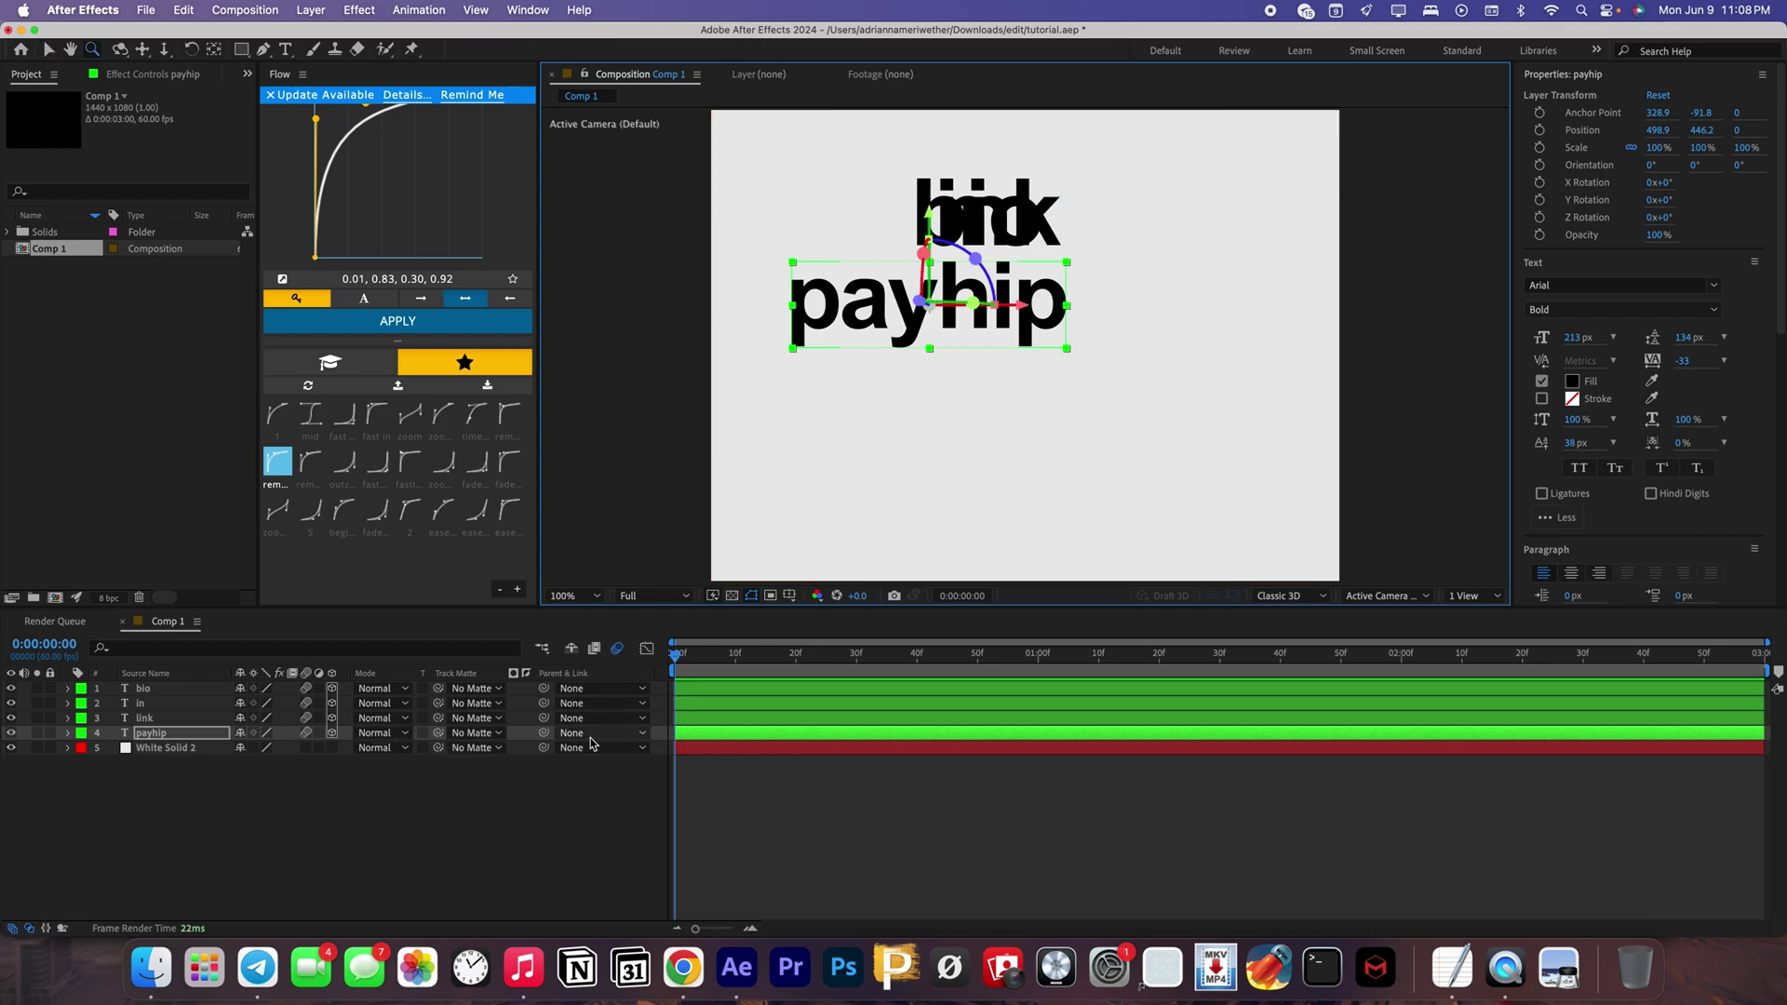
pyautogui.press('s')
pyautogui.moveTo(265, 749); pyautogui.dragTo(391, 752)
pyautogui.press('p')
pyautogui.moveTo(784, 707); pyautogui.dragTo(1316, 646)
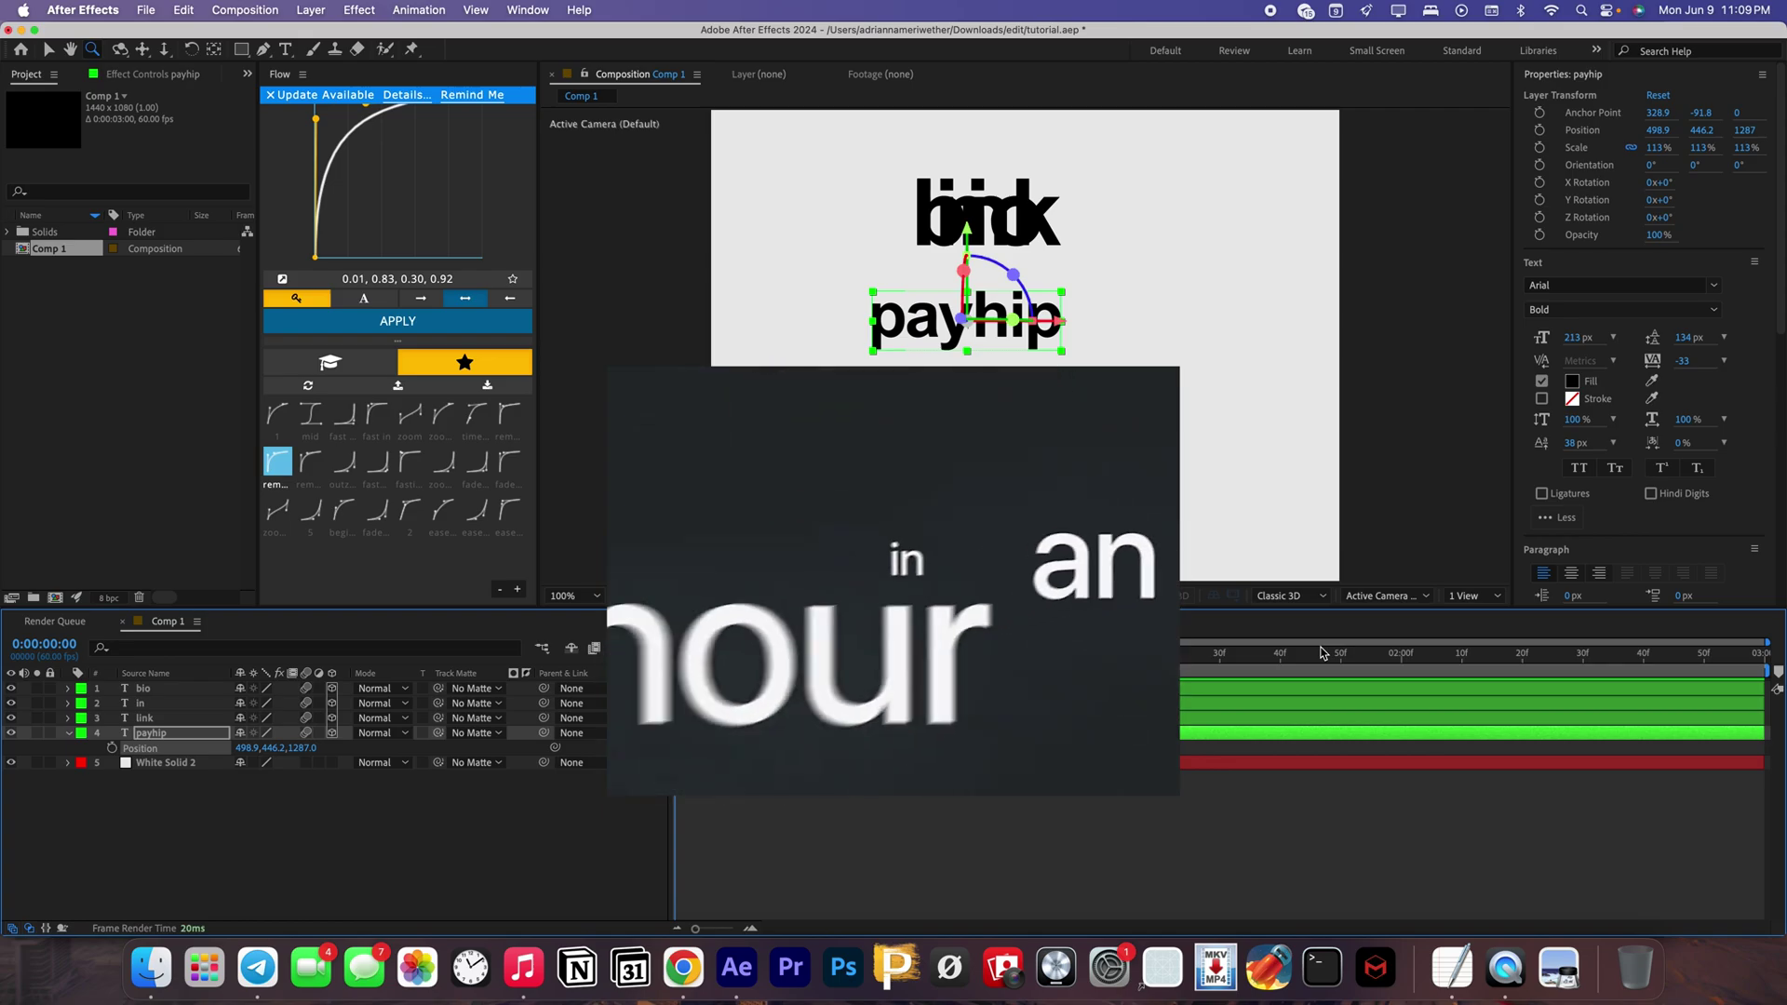
# - Adjust the payhip text's depth and rotation, and arrange link, in and bio close to it at varied positions and sizes
pyautogui.moveTo(300, 748); pyautogui.dragTo(391, 745)
pyautogui.press('r')
pyautogui.moveTo(262, 750); pyautogui.dragTo(291, 735)
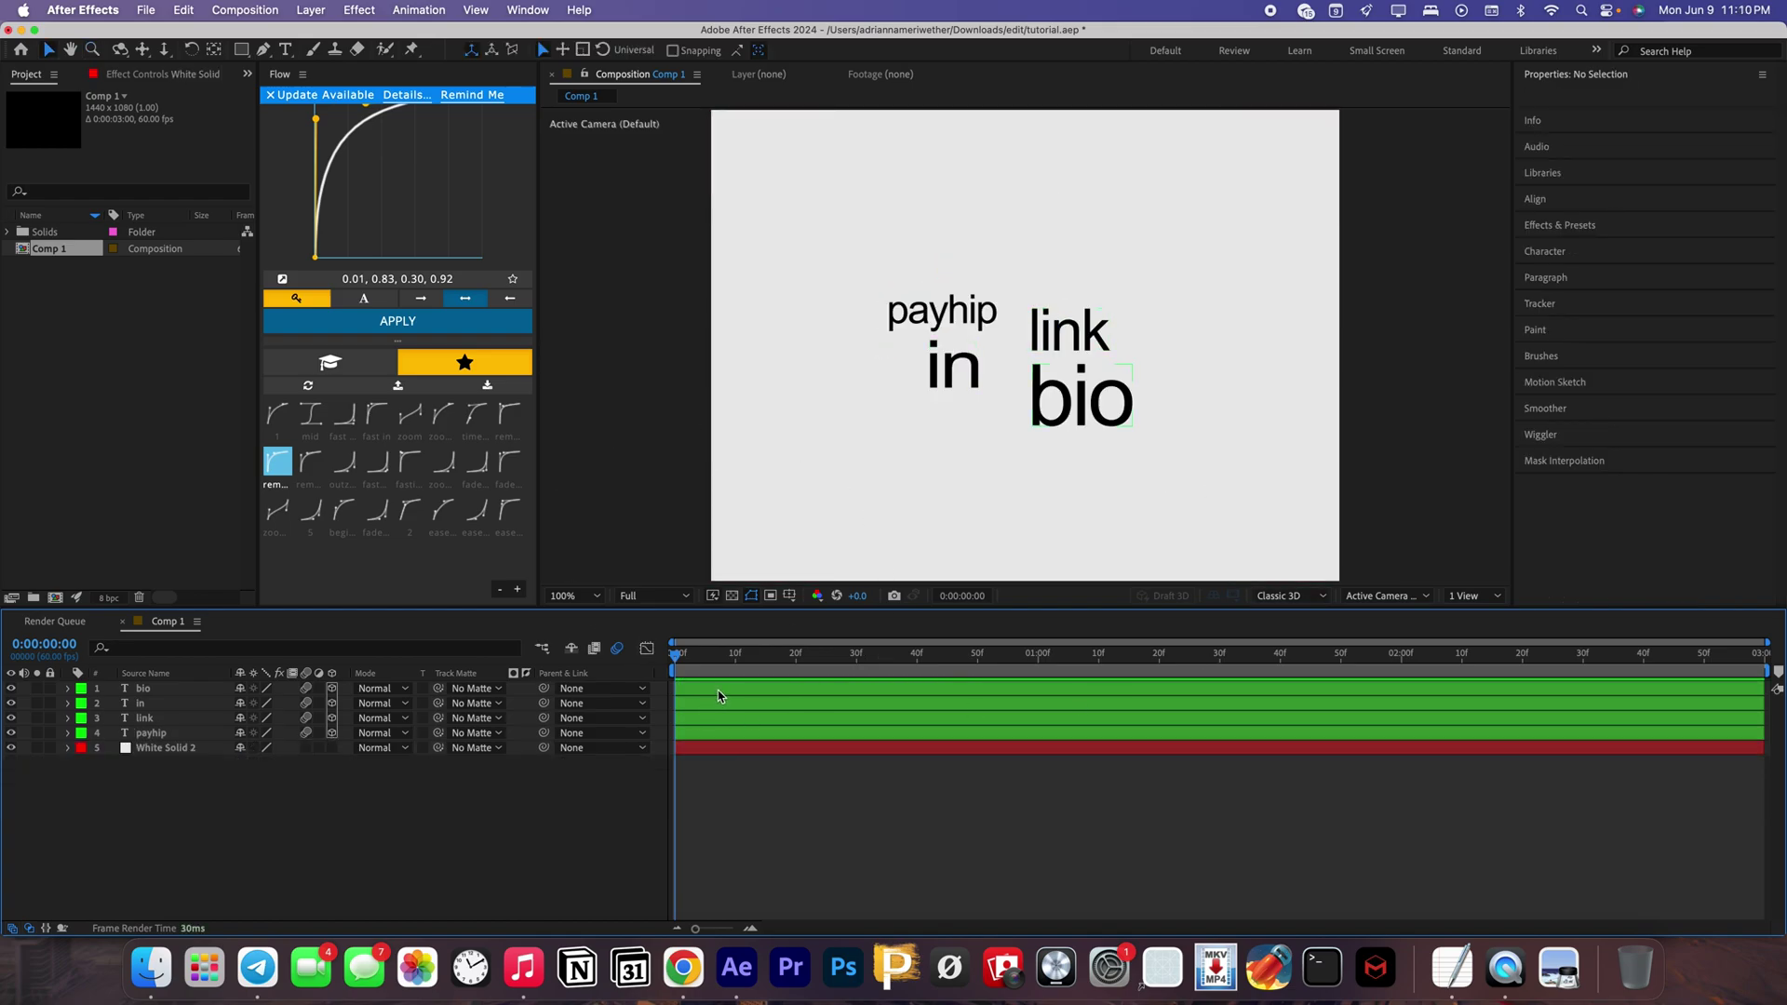
# - Add a two-node camera with a 46.88 mm focal length above the text layers
pyautogui.click(702, 692)
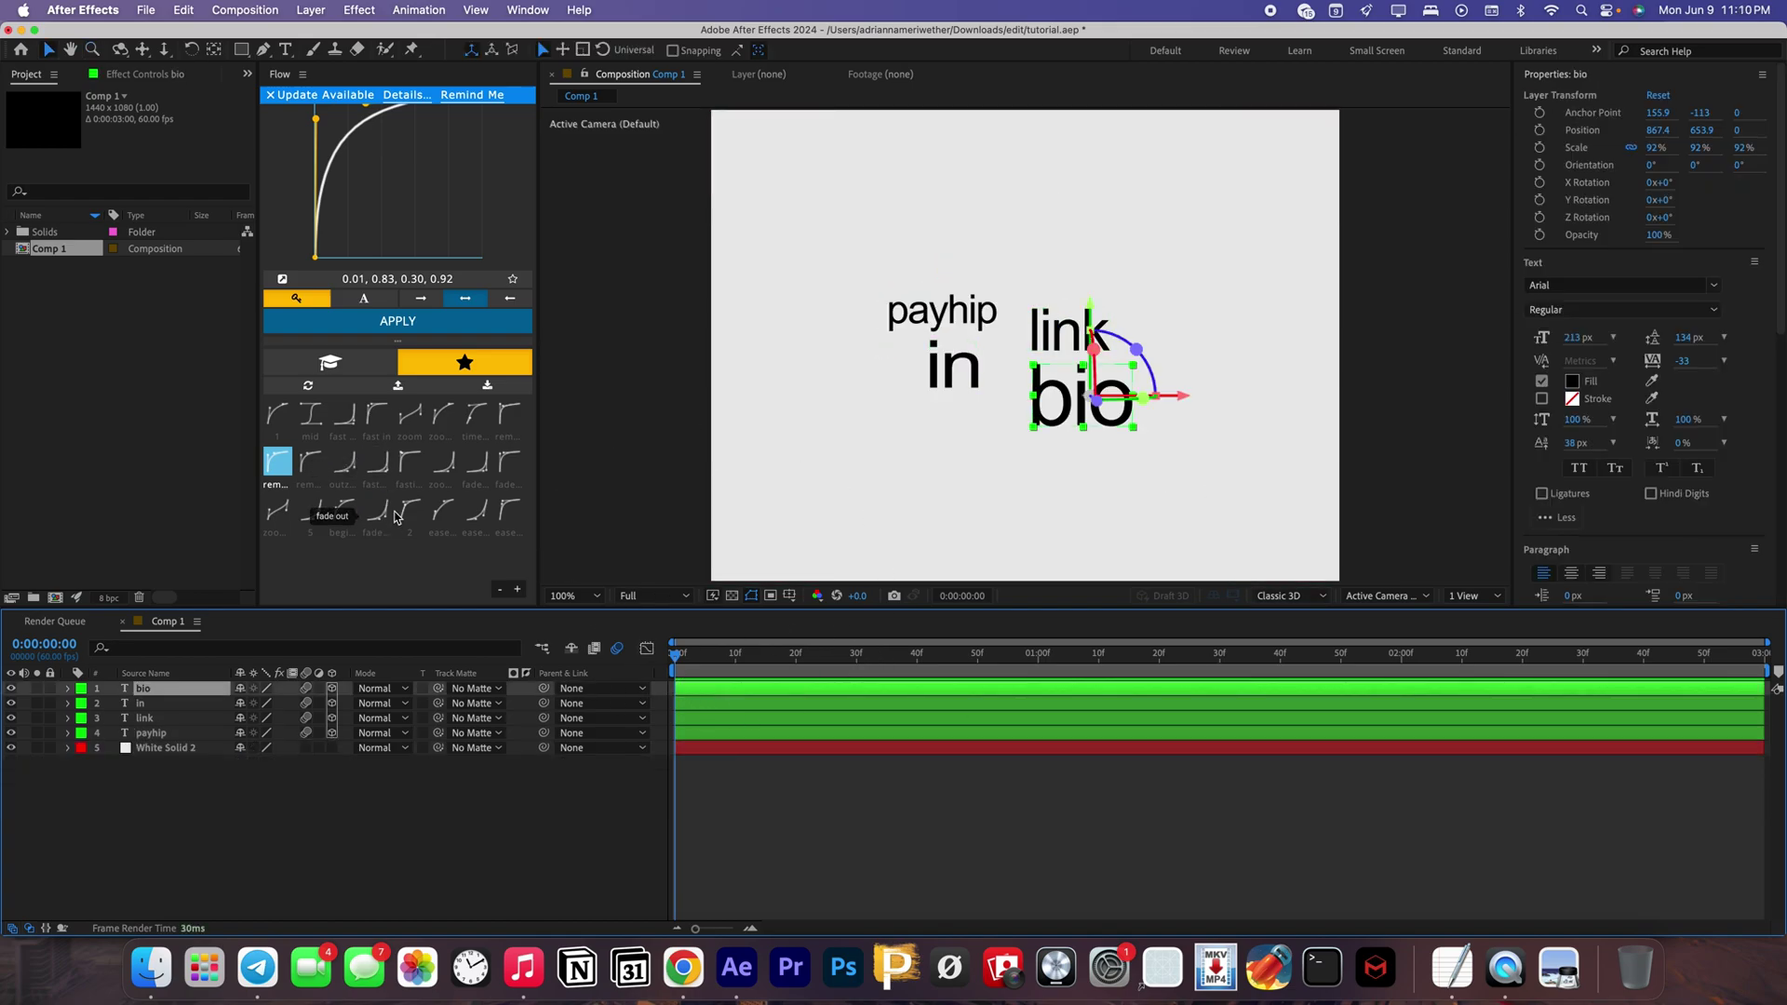
pyautogui.click(310, 9)
pyautogui.moveTo(391, 36)
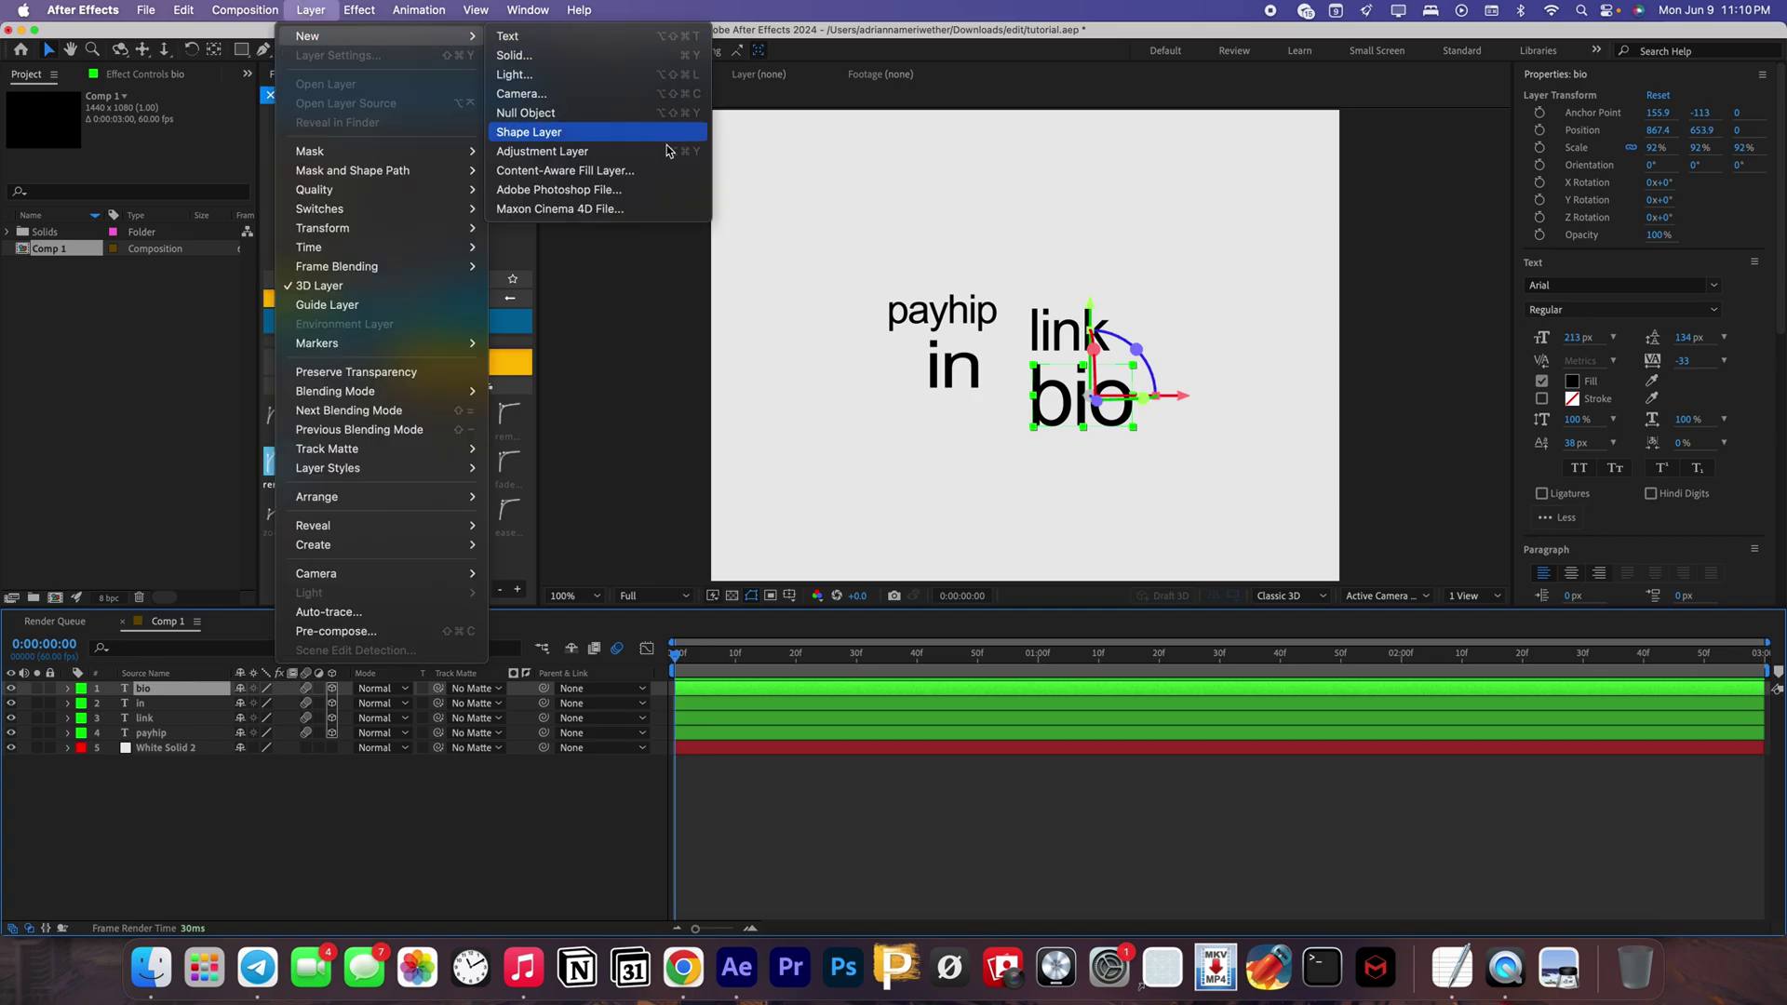
pyautogui.click(549, 93)
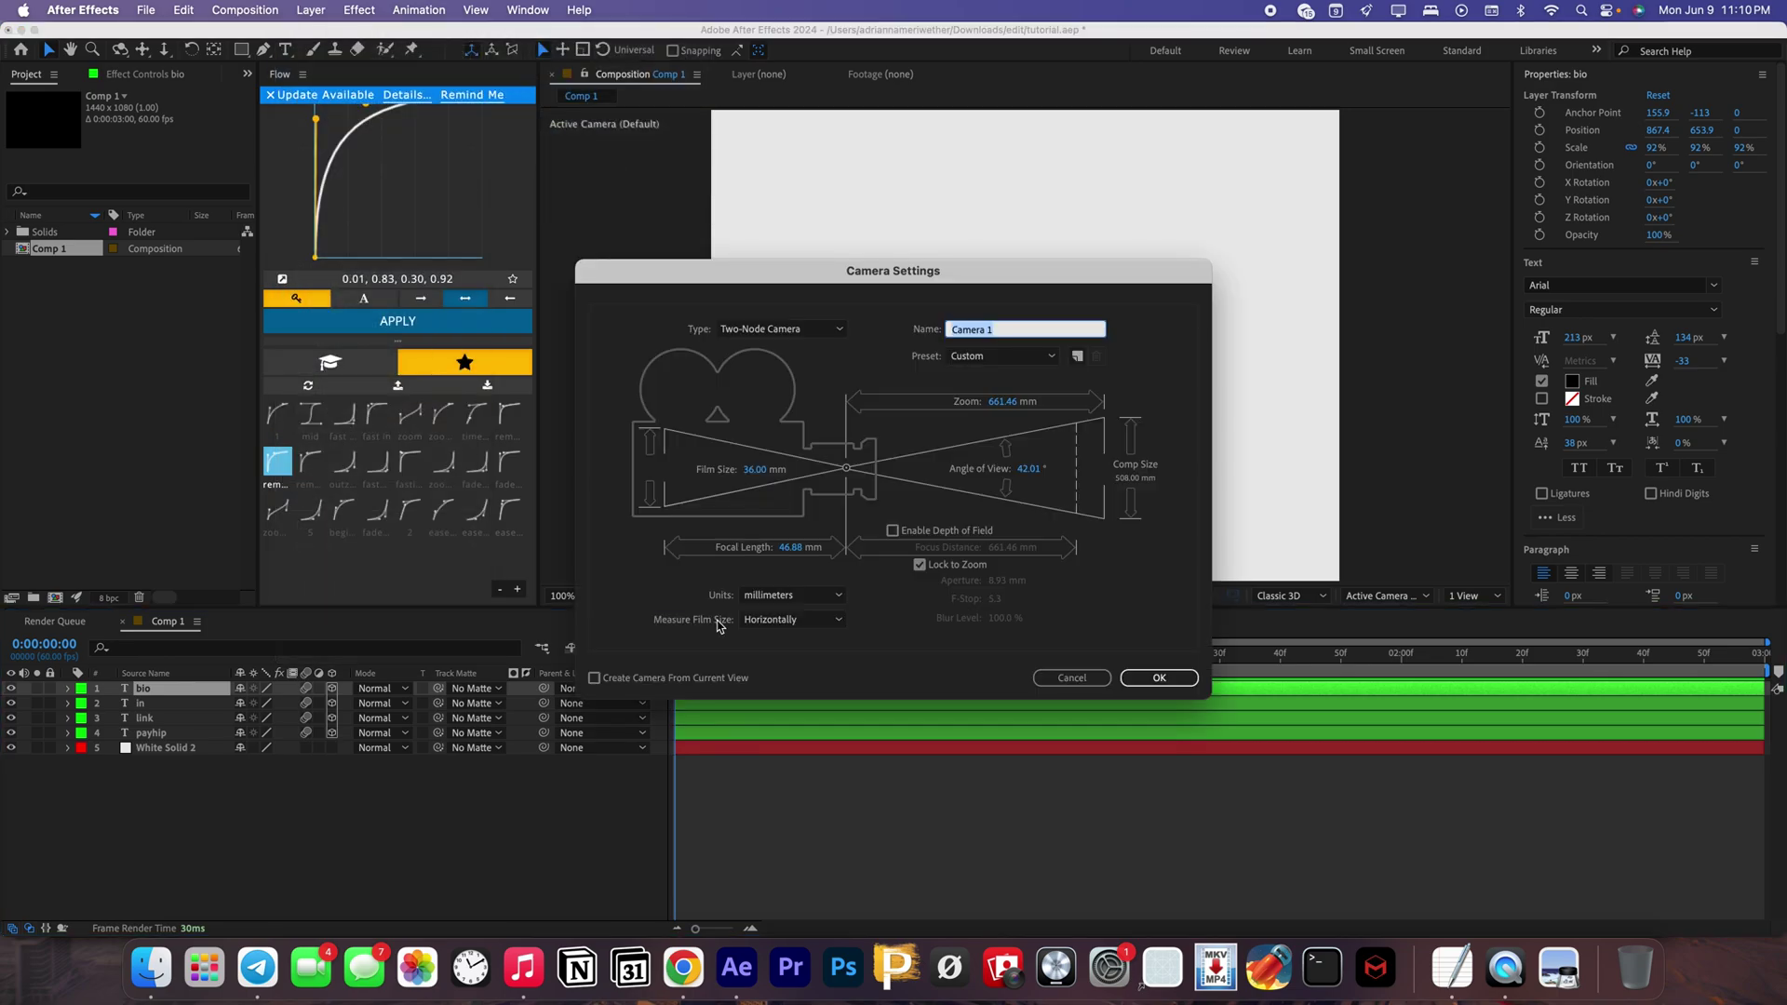
pyautogui.click(1159, 686)
pyautogui.click(1159, 680)
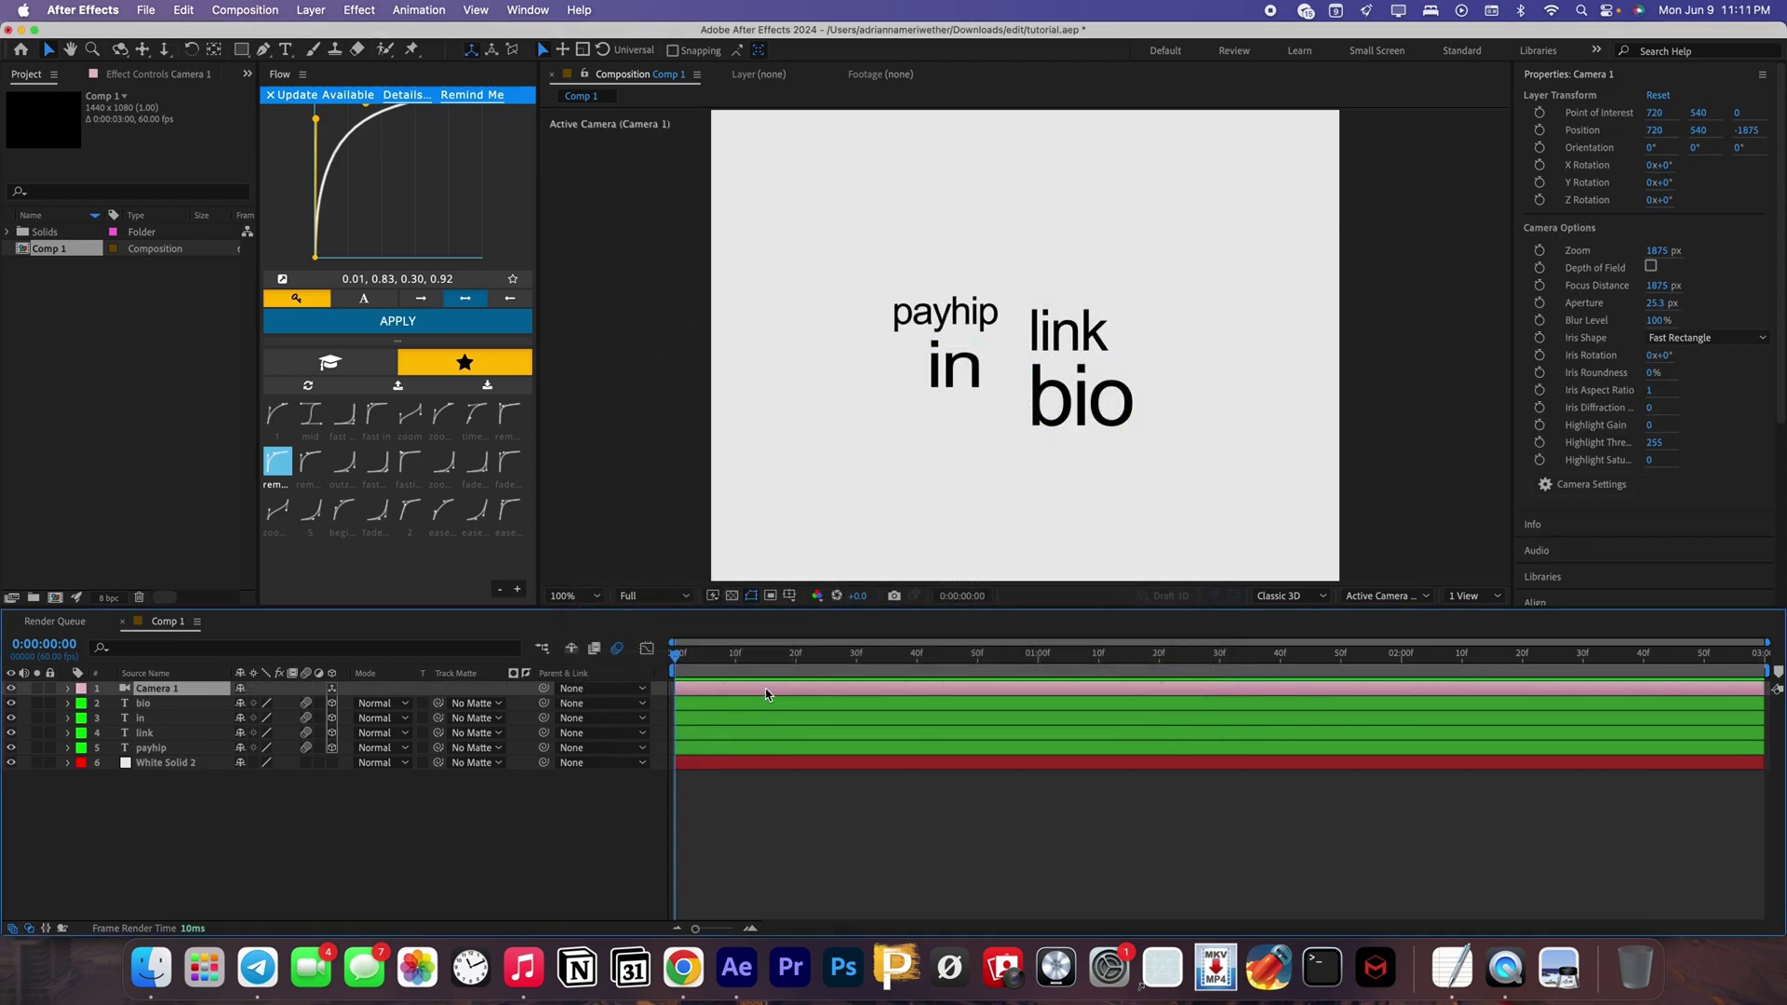
# - Add a 3D null object above the camera and duplicate it to make four nulls
pyautogui.press('super+alt+shift+y')
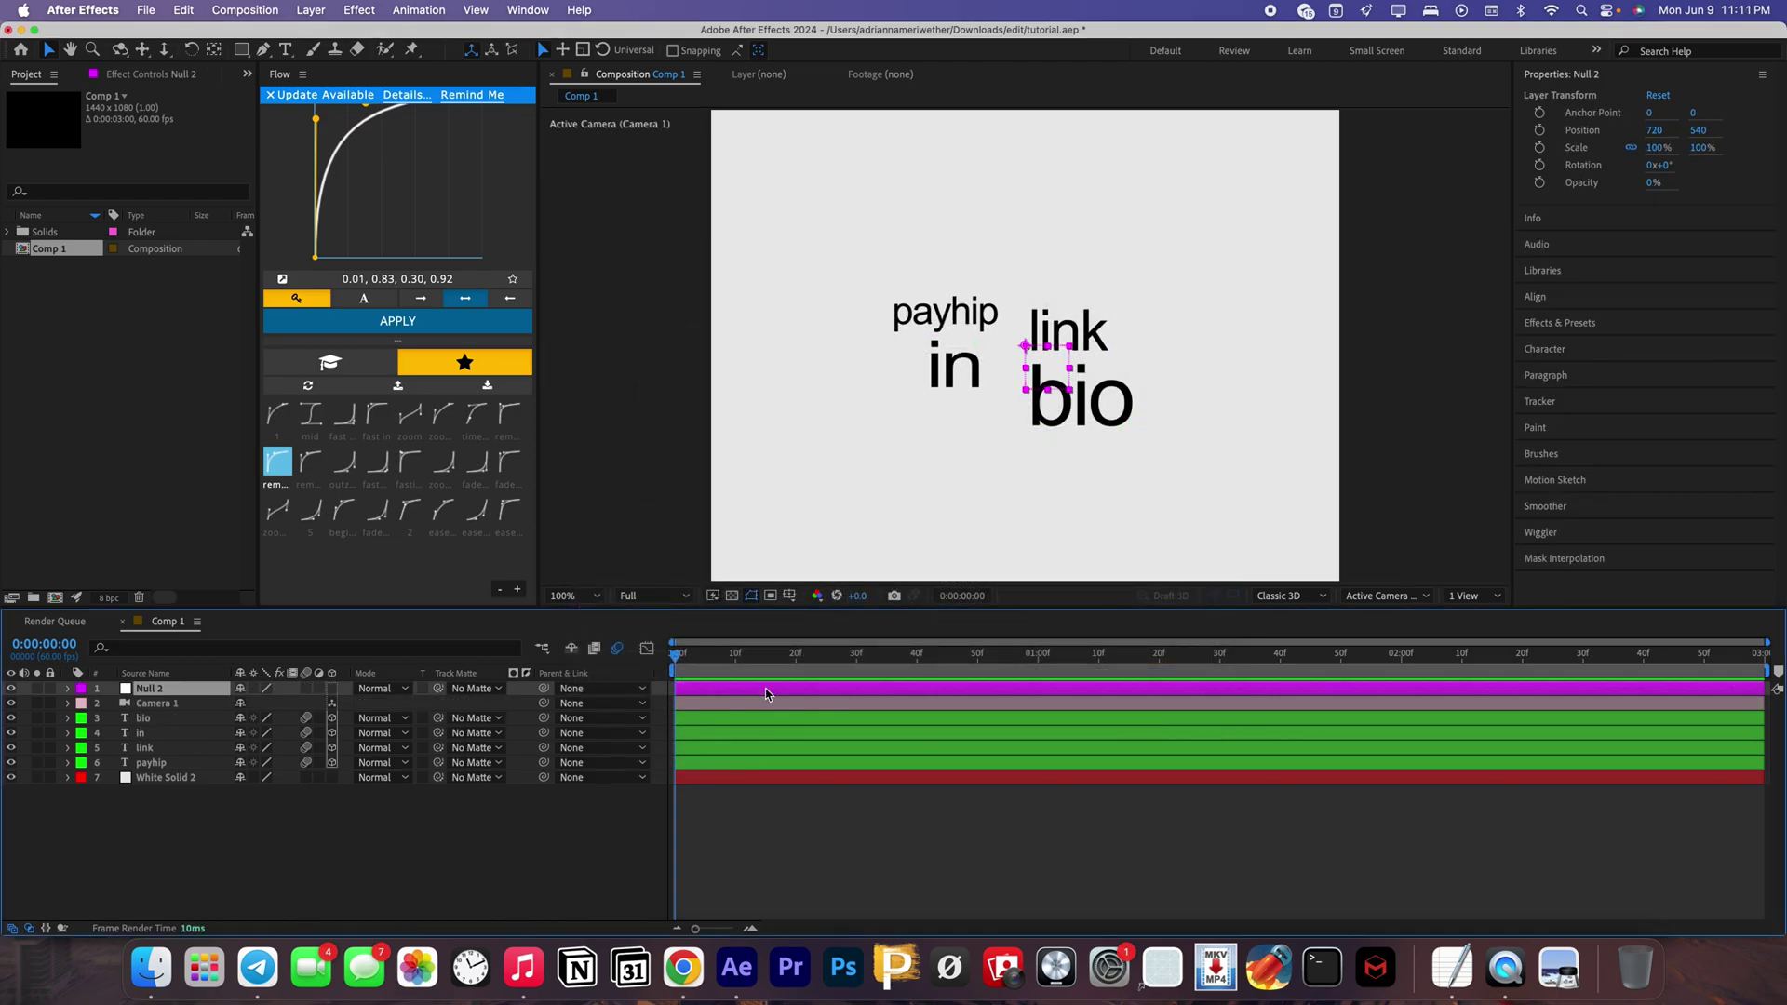
pyautogui.click(331, 689)
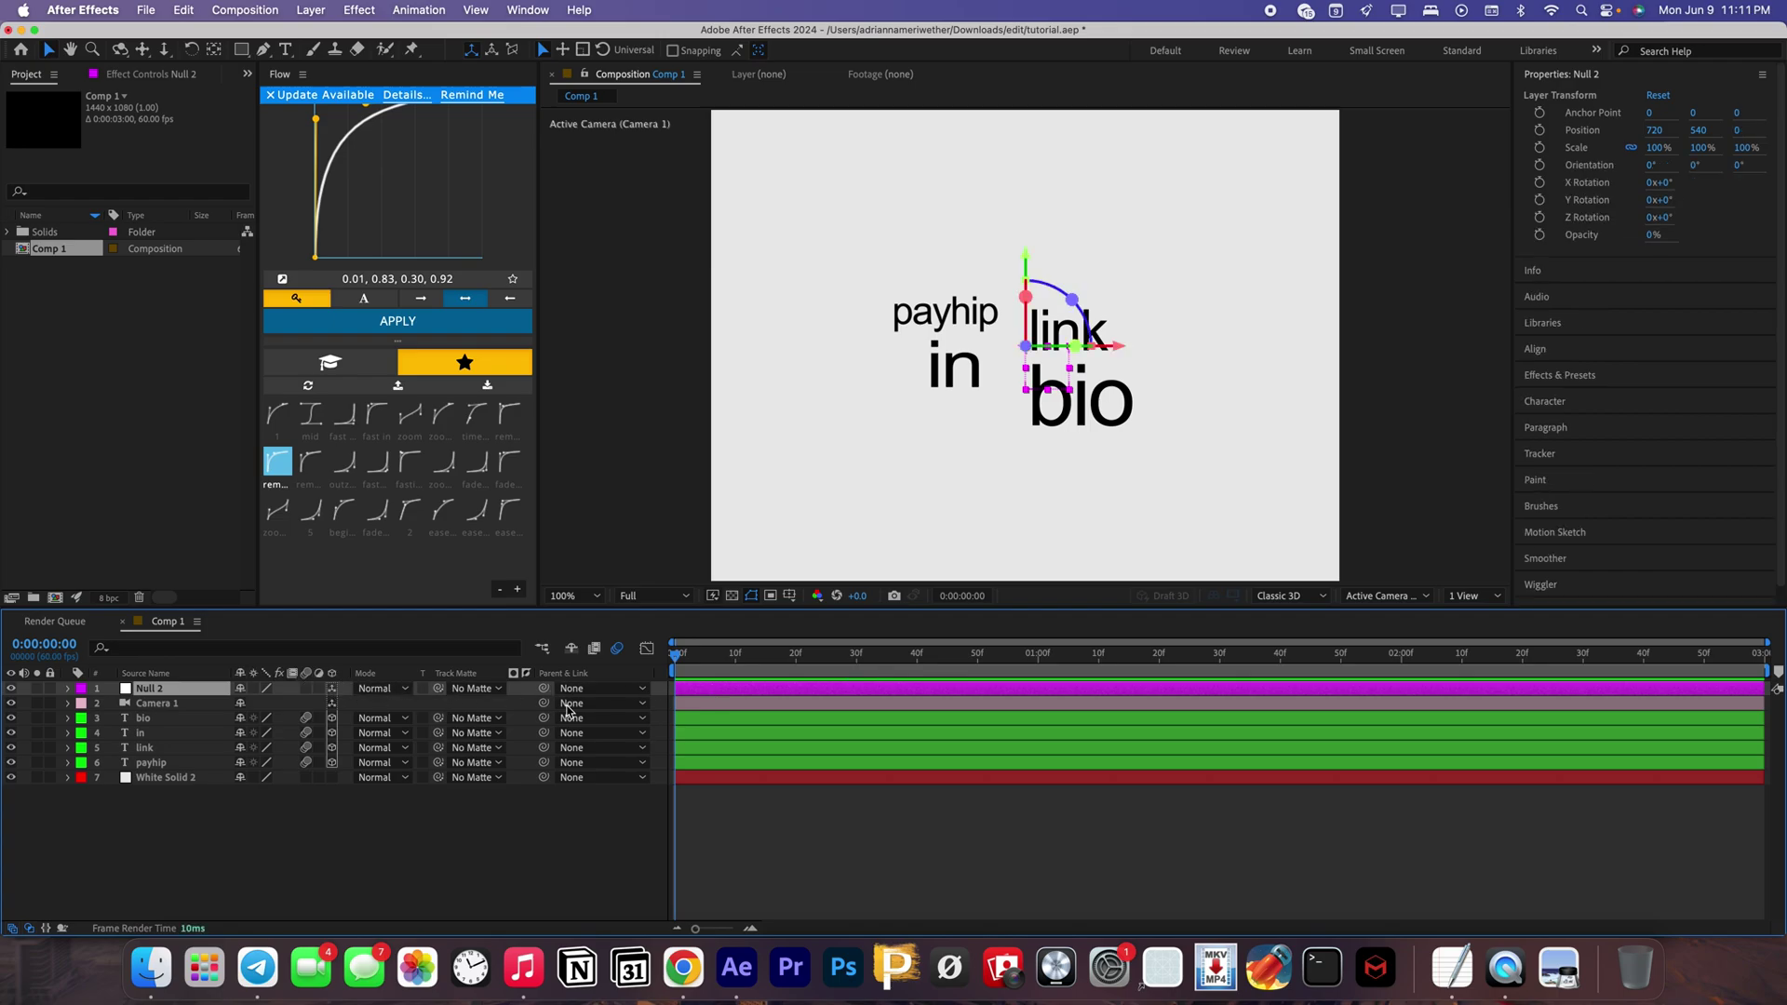
pyautogui.click(705, 763)
pyautogui.press('super+shift+a')
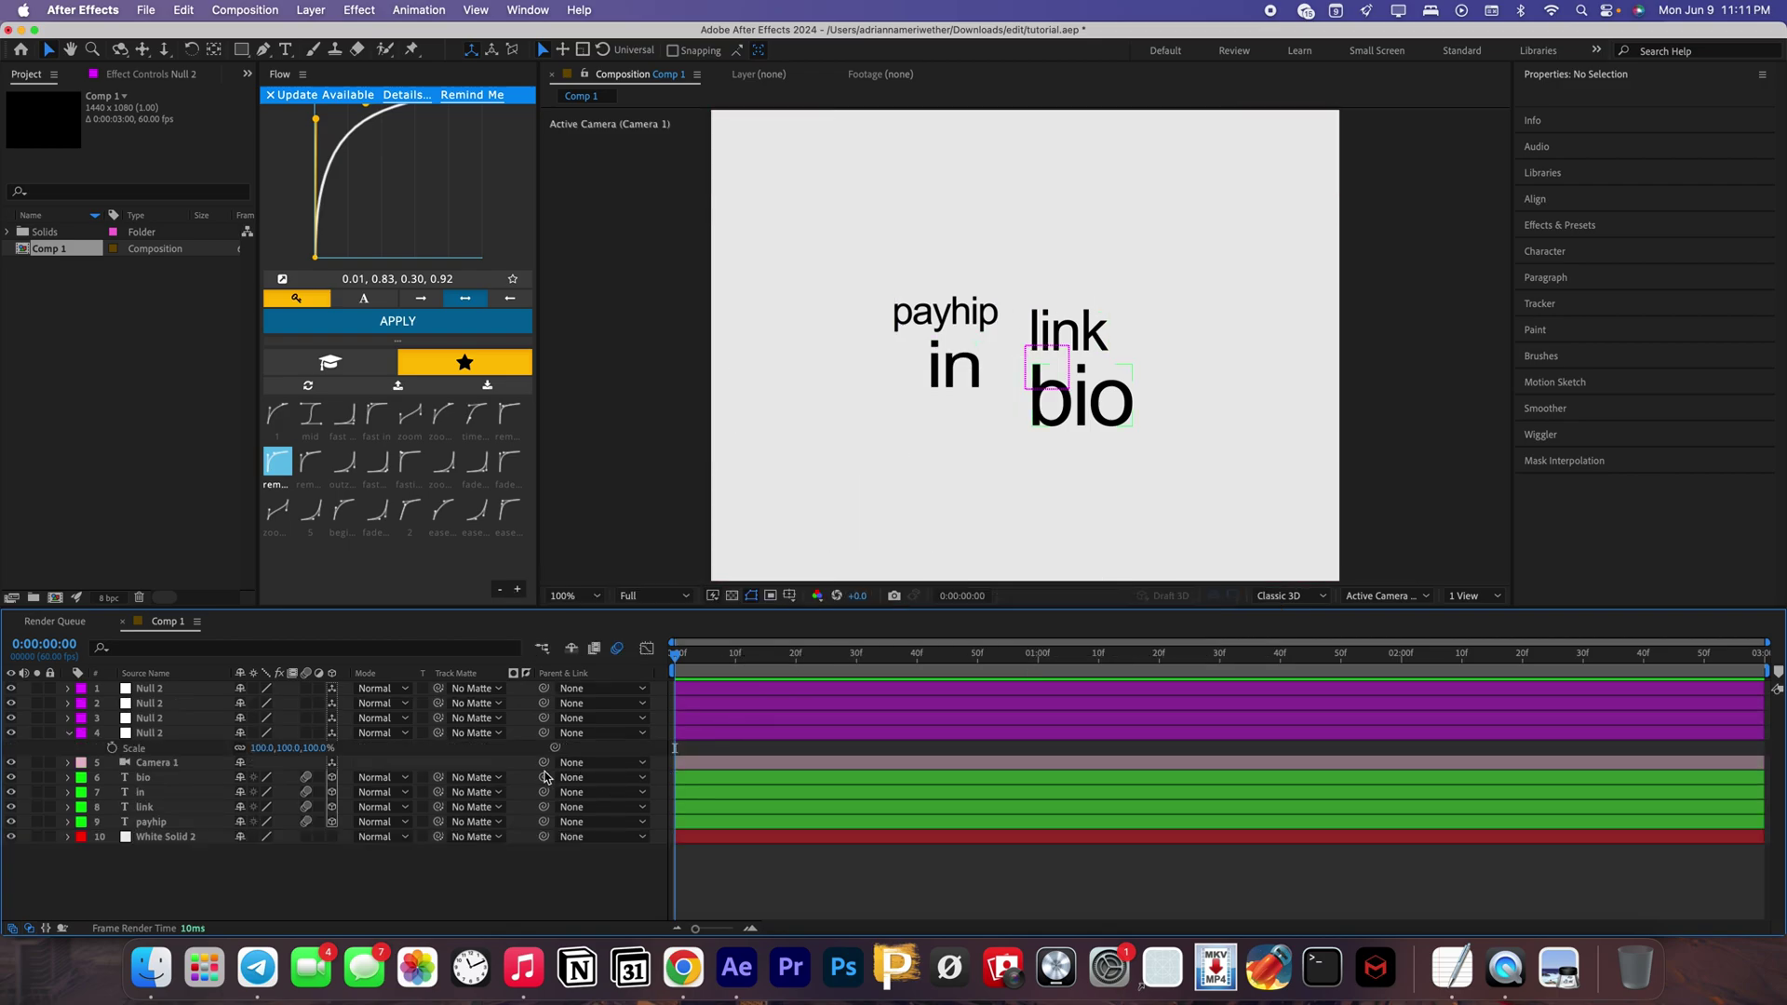
# - Parent the camera to the lowest null and parent each null to the null directly above it
pyautogui.moveTo(544, 766); pyautogui.dragTo(188, 743)
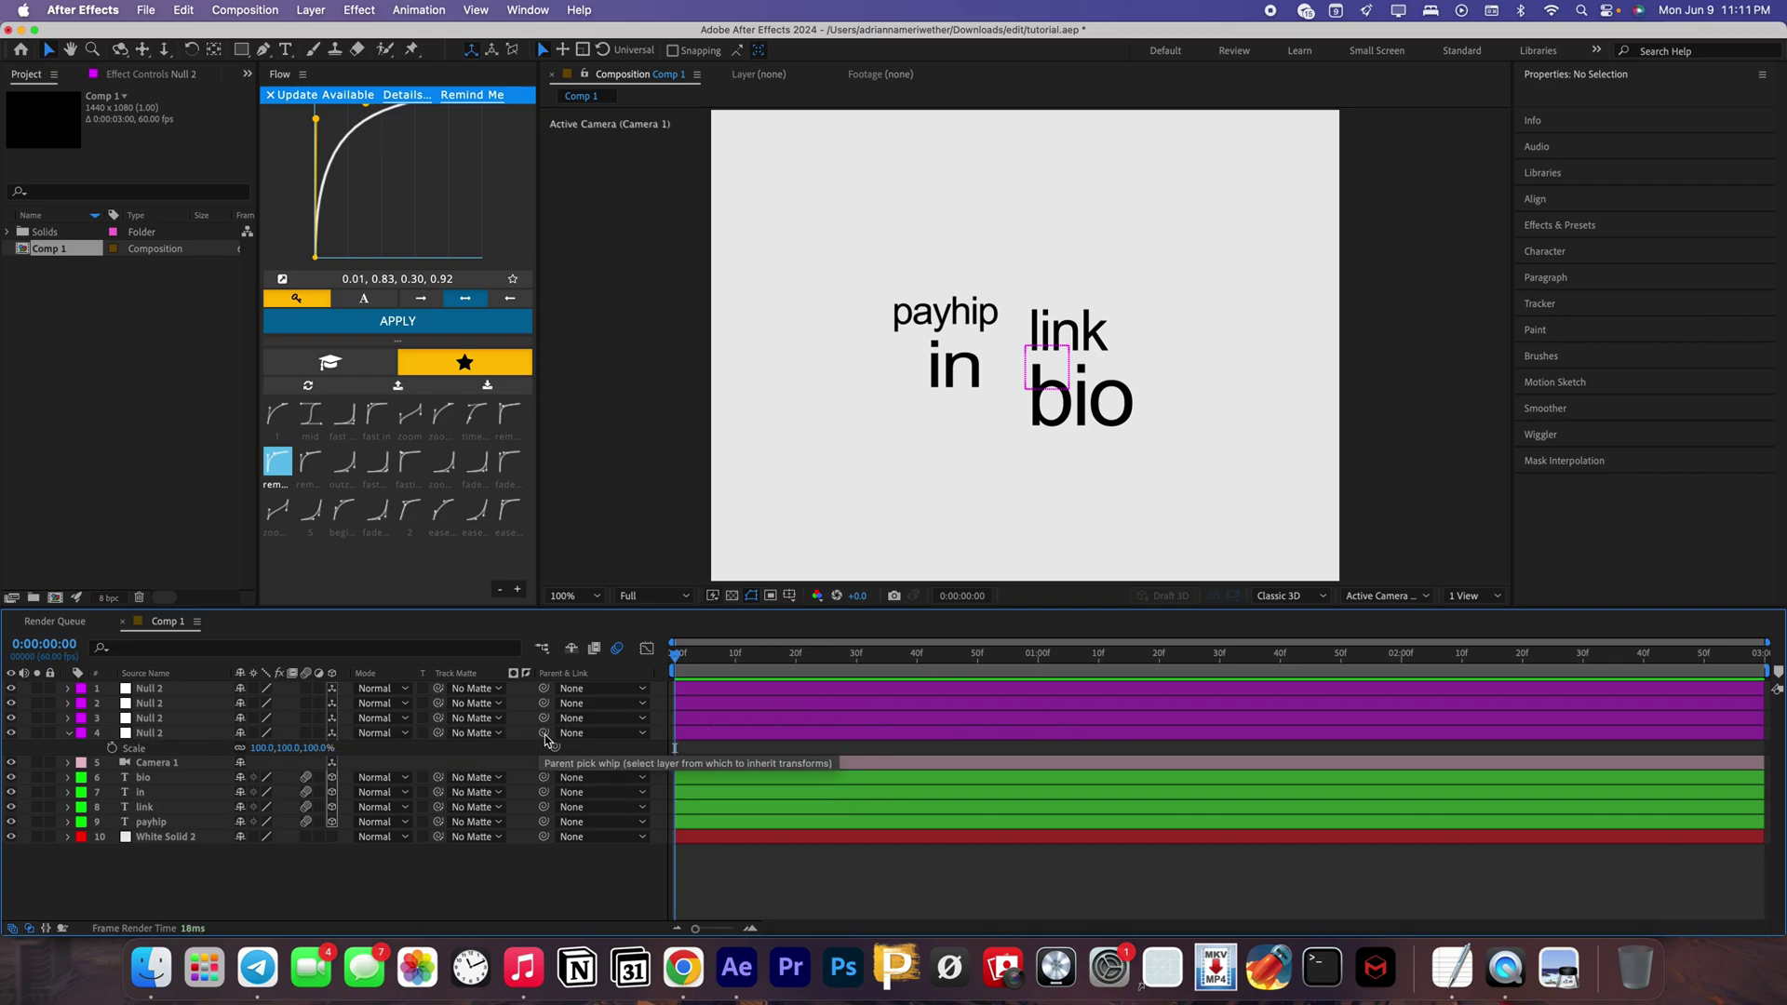
pyautogui.moveTo(544, 732); pyautogui.dragTo(549, 690)
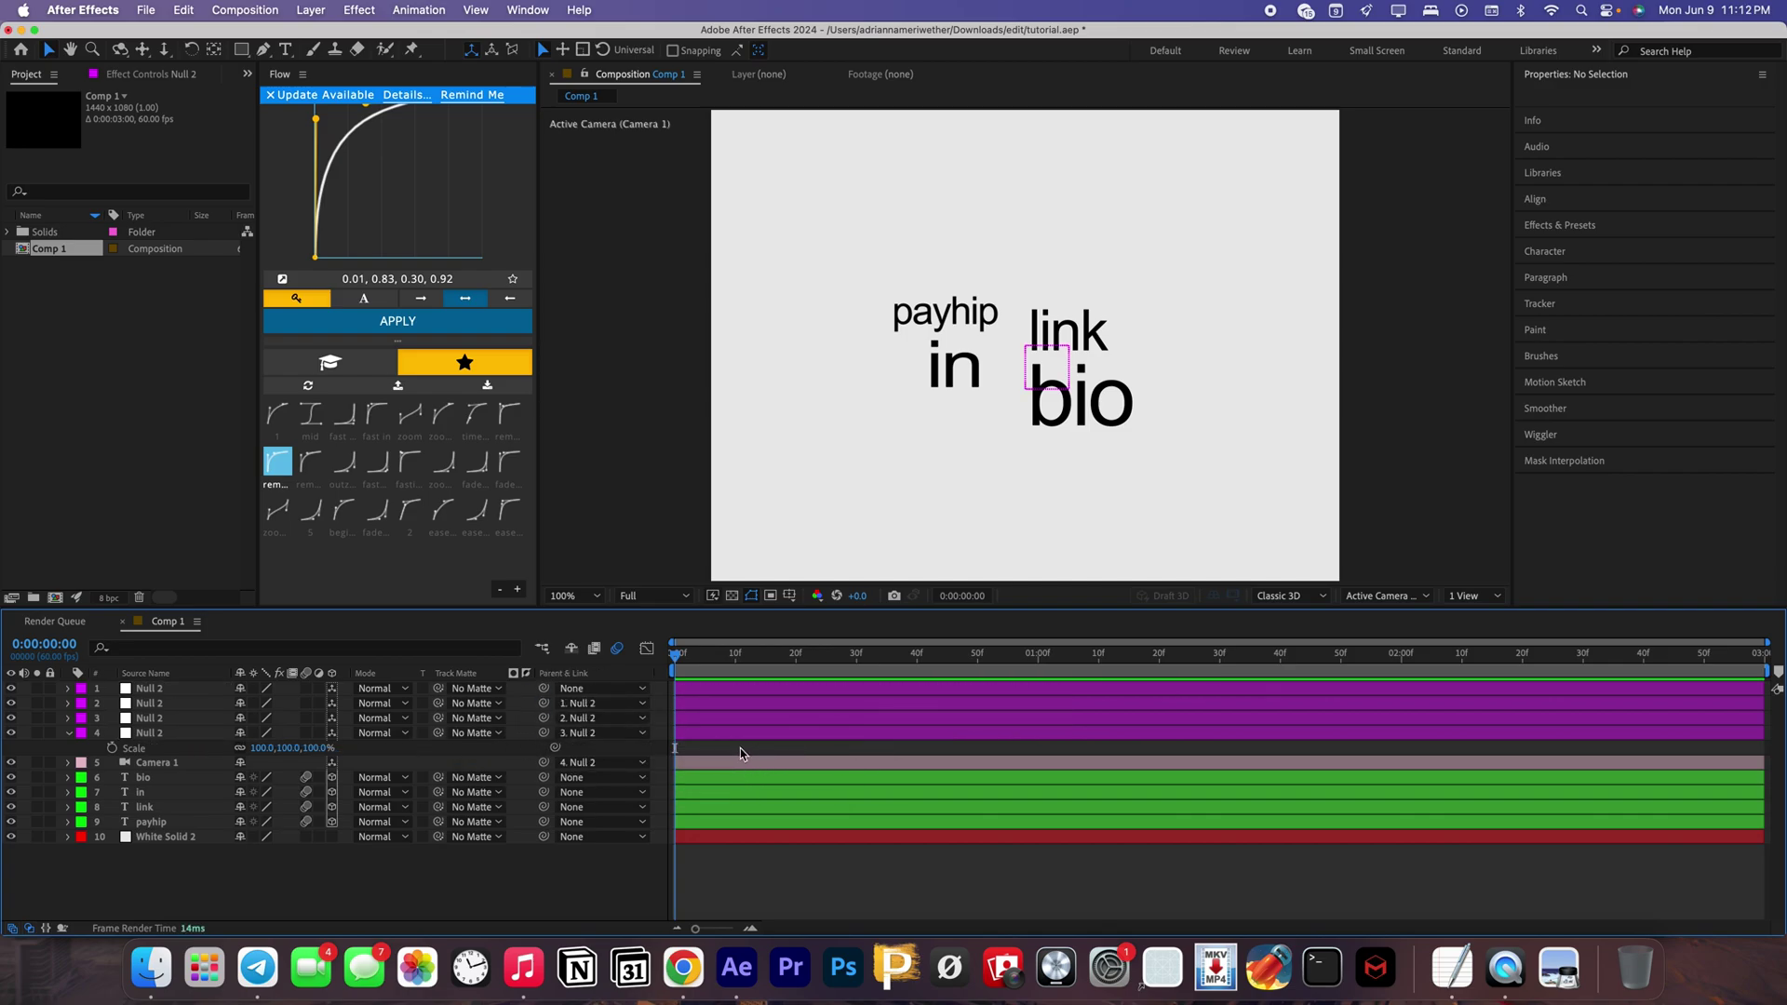
pyautogui.click(735, 764)
# - Set the scale of the null controlling the camera to 3% with a keyframe at the composition start
pyautogui.click(693, 733)
pyautogui.press('a')
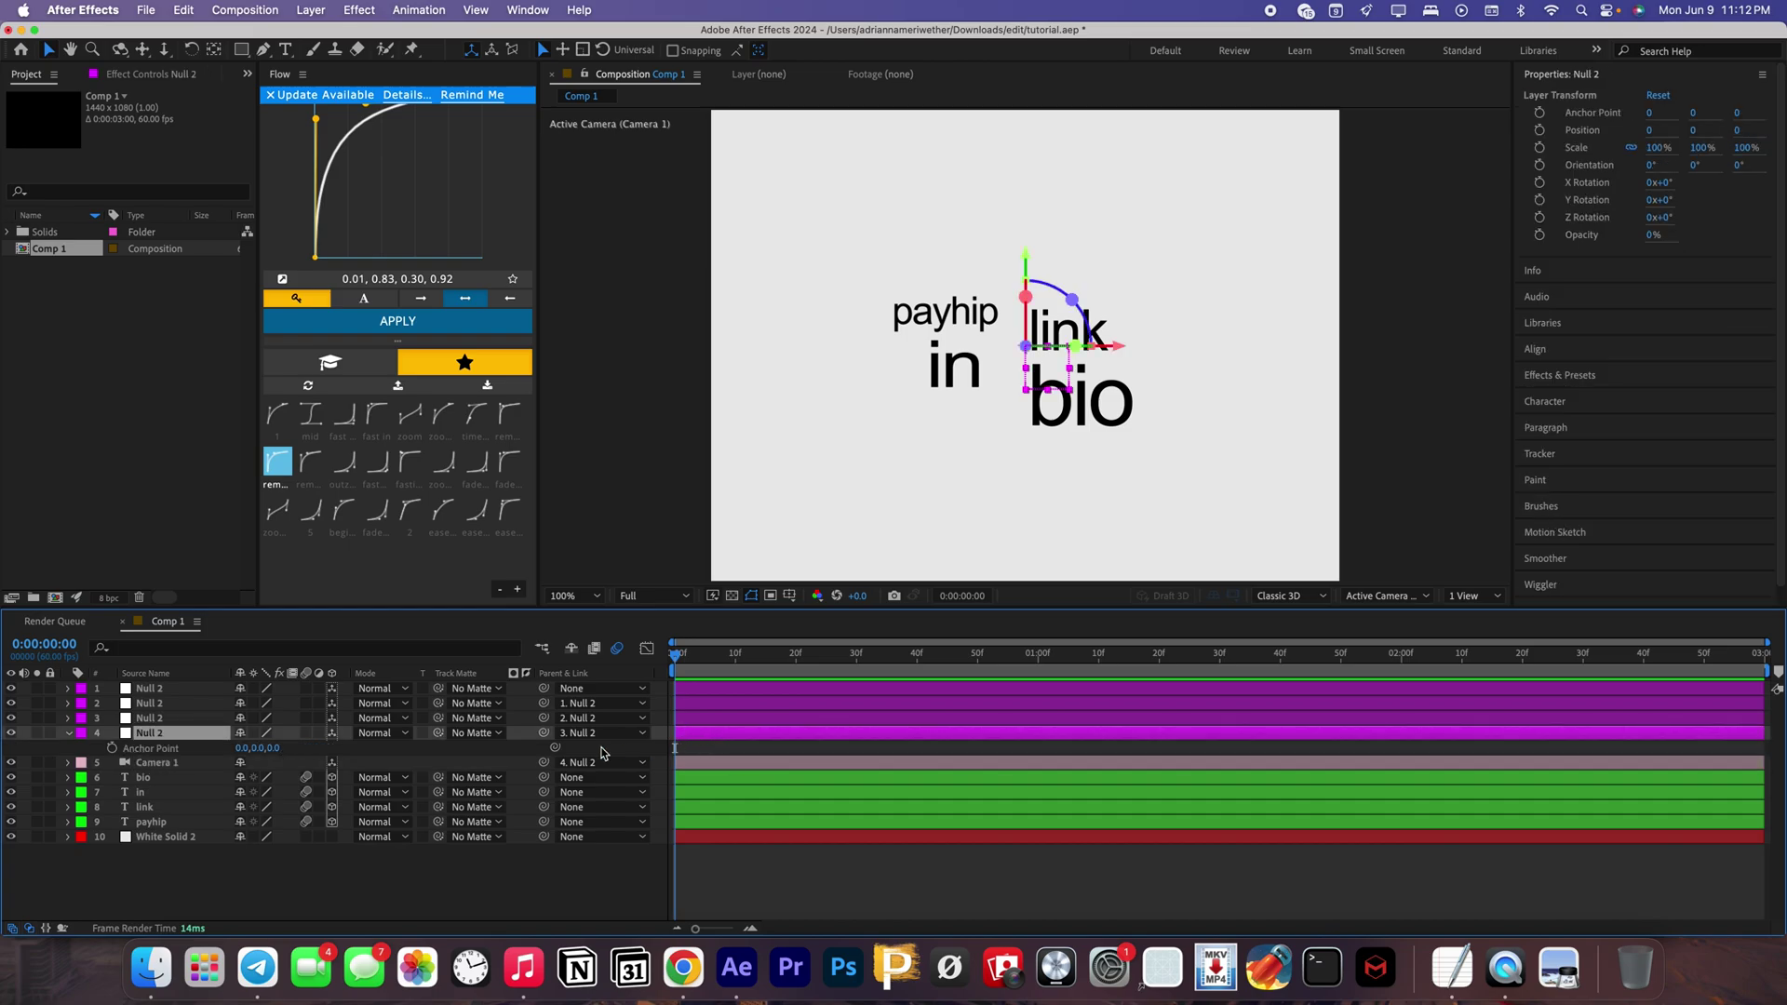
pyautogui.press('s')
pyautogui.moveTo(261, 747); pyautogui.dragTo(188, 756)
pyautogui.click(113, 748)
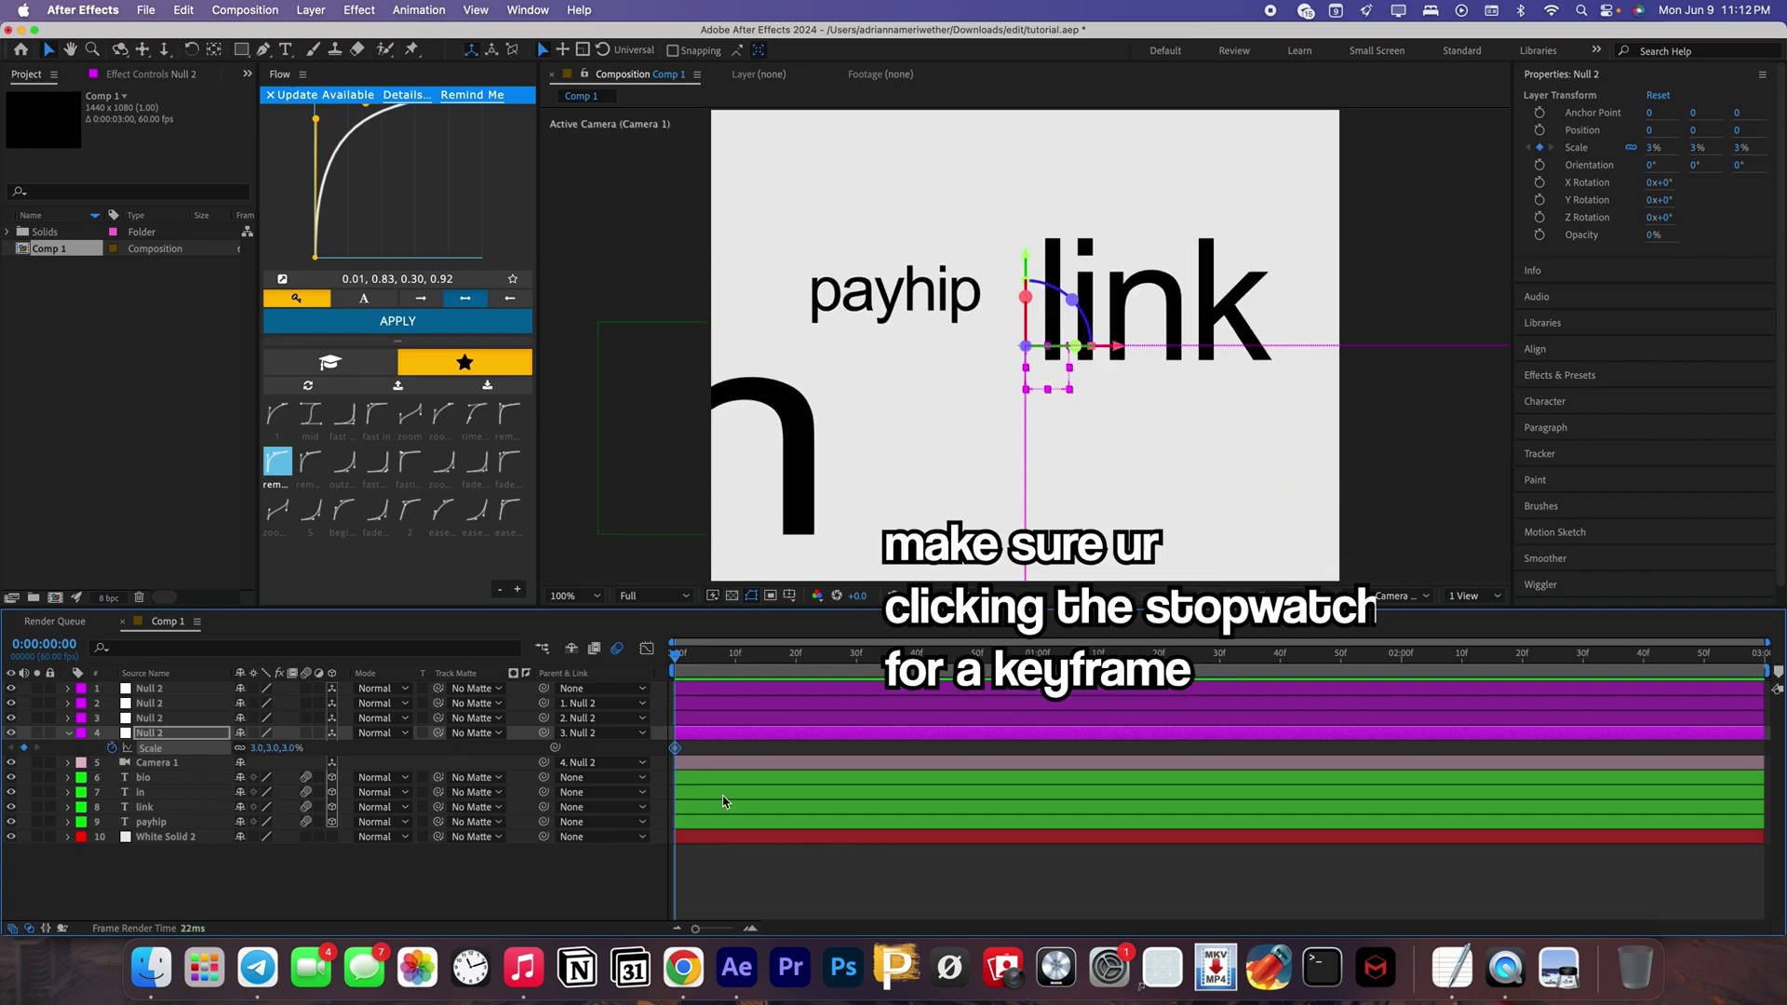
# - Keyframe the same null's position at -429, -188, 1685 so the camera frames the word payhip
pyautogui.press('p')
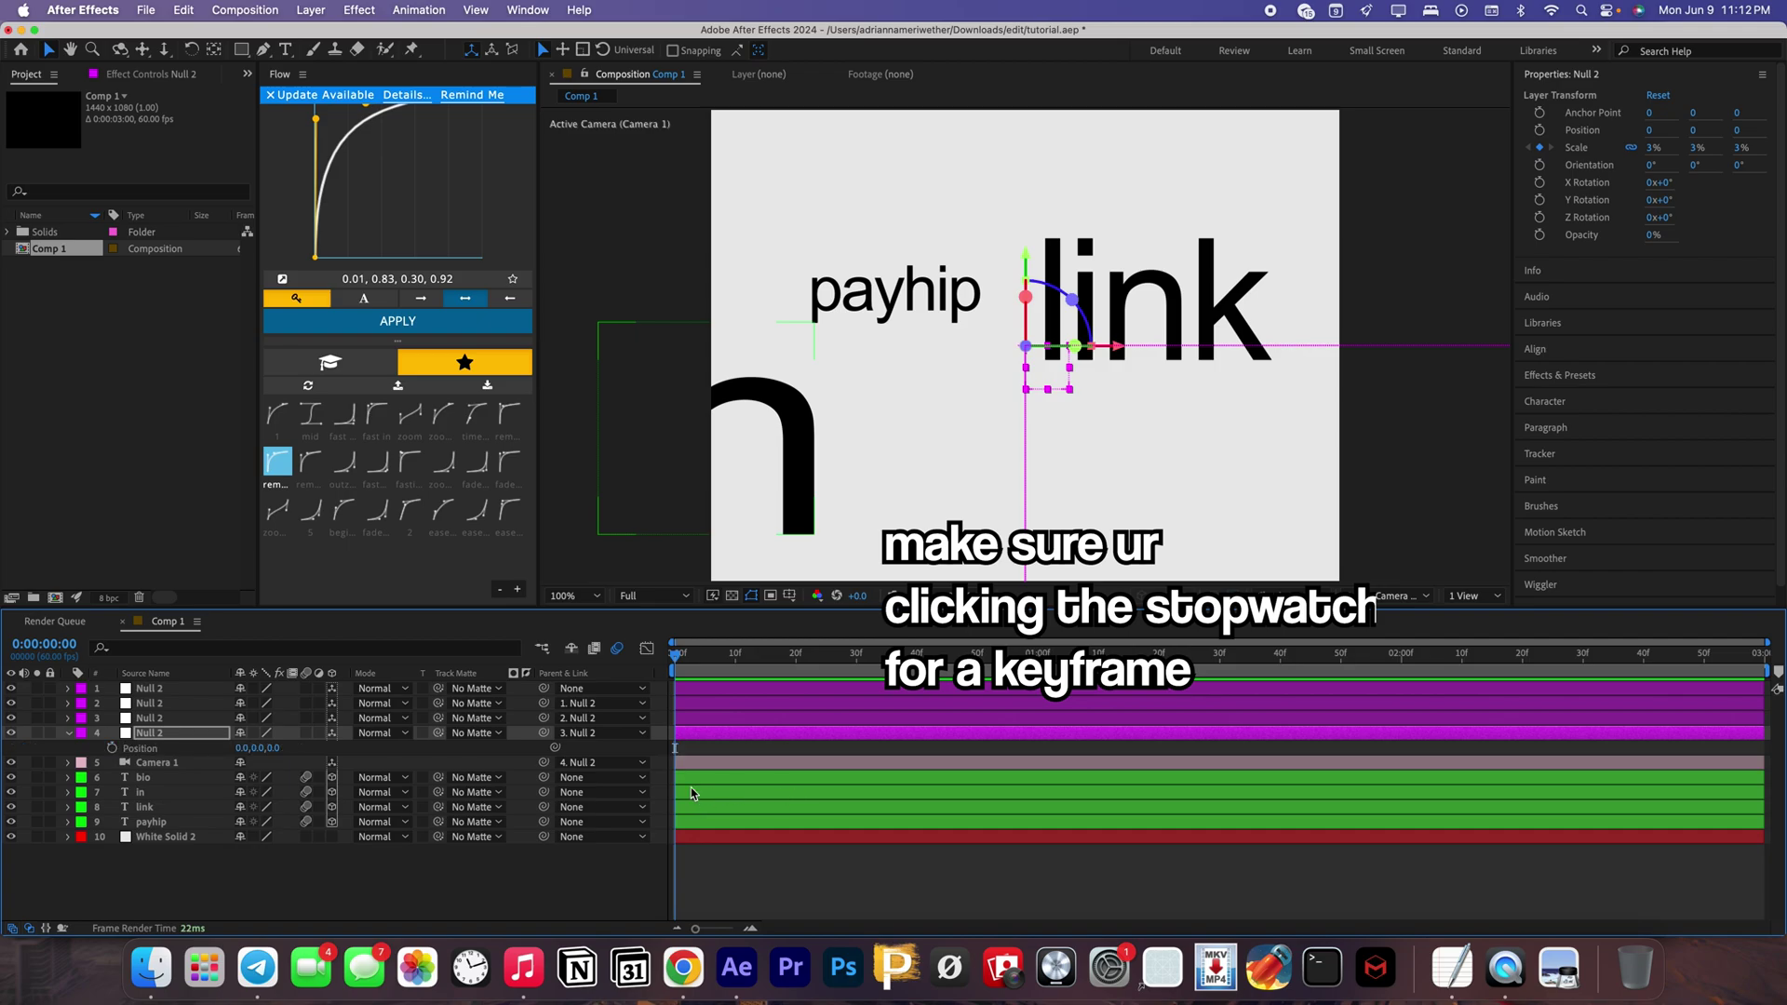
pyautogui.click(112, 749)
pyautogui.moveTo(249, 748); pyautogui.dragTo(245, 752)
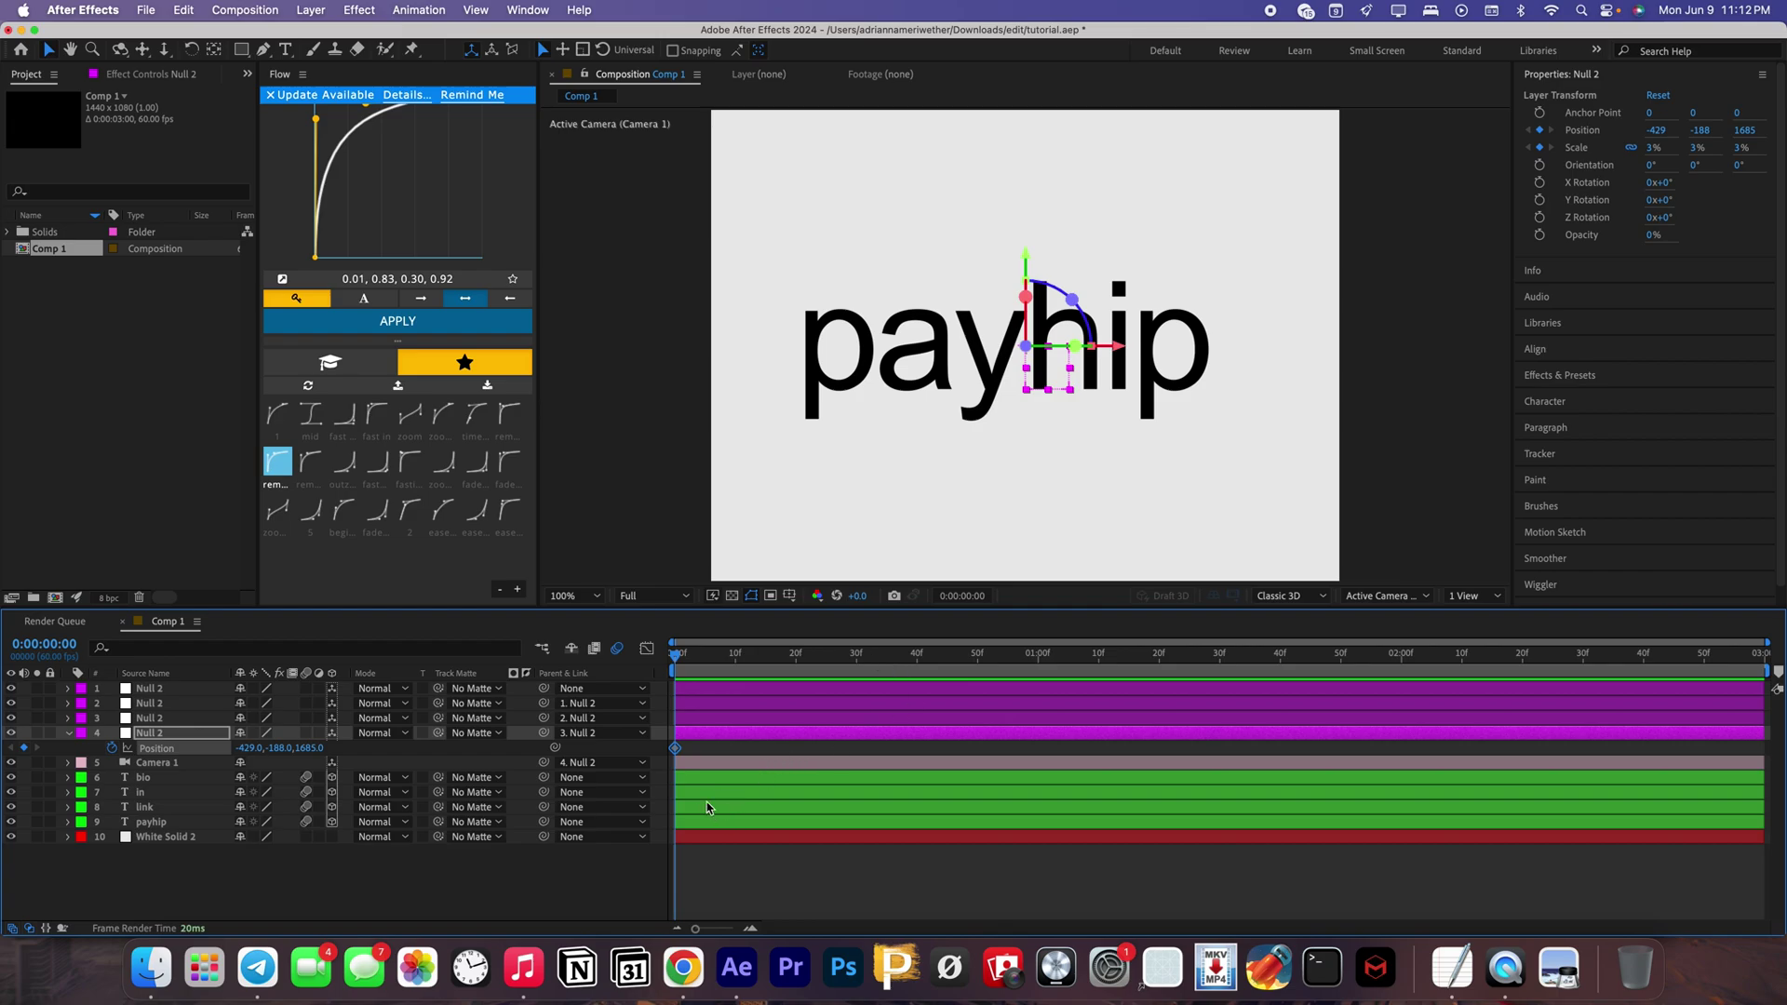
# - Move the lowest null's position and scale keyframes to about frame 9
pyautogui.press('u')
pyautogui.press('u')
pyautogui.moveTo(703, 752); pyautogui.dragTo(723, 790)
pyautogui.click(796, 761)
# - At frame 0, keyframe the lowest null's position at -1284, -188, 1996 and its scale at 2% so payhip starts out of frame
pyautogui.click(691, 729)
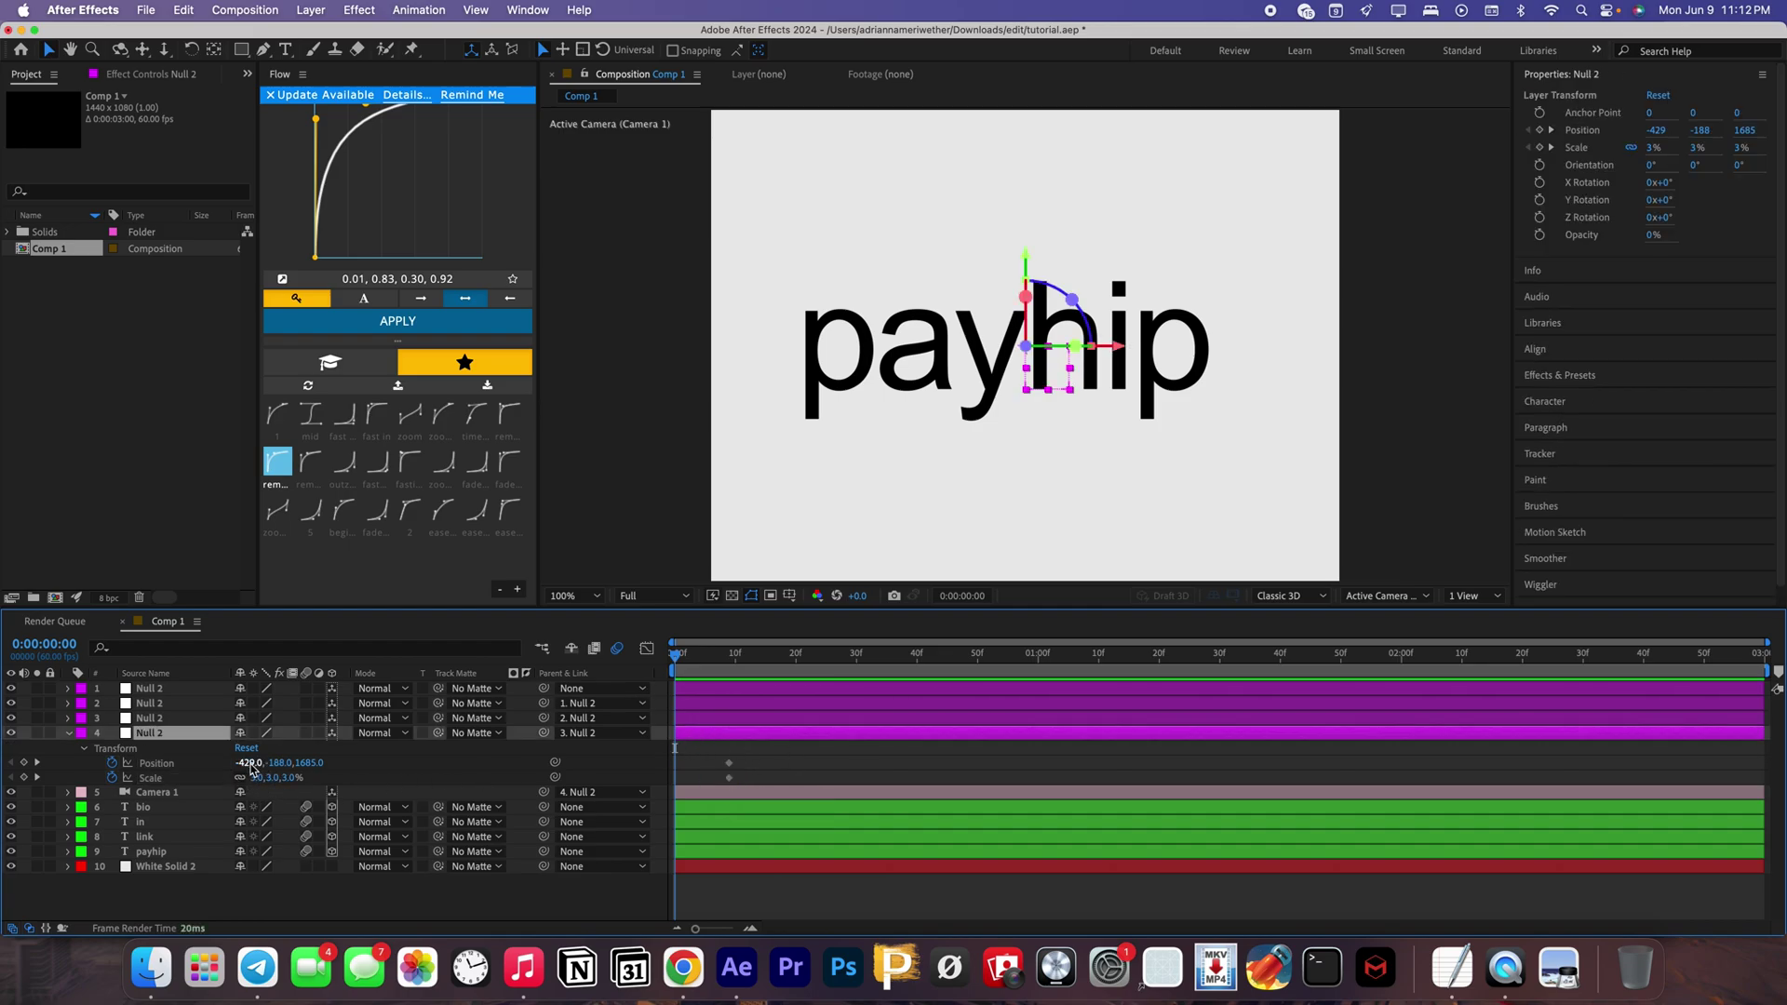
pyautogui.moveTo(248, 763); pyautogui.dragTo(316, 762)
pyautogui.moveTo(525, 765); pyautogui.dragTo(535, 765)
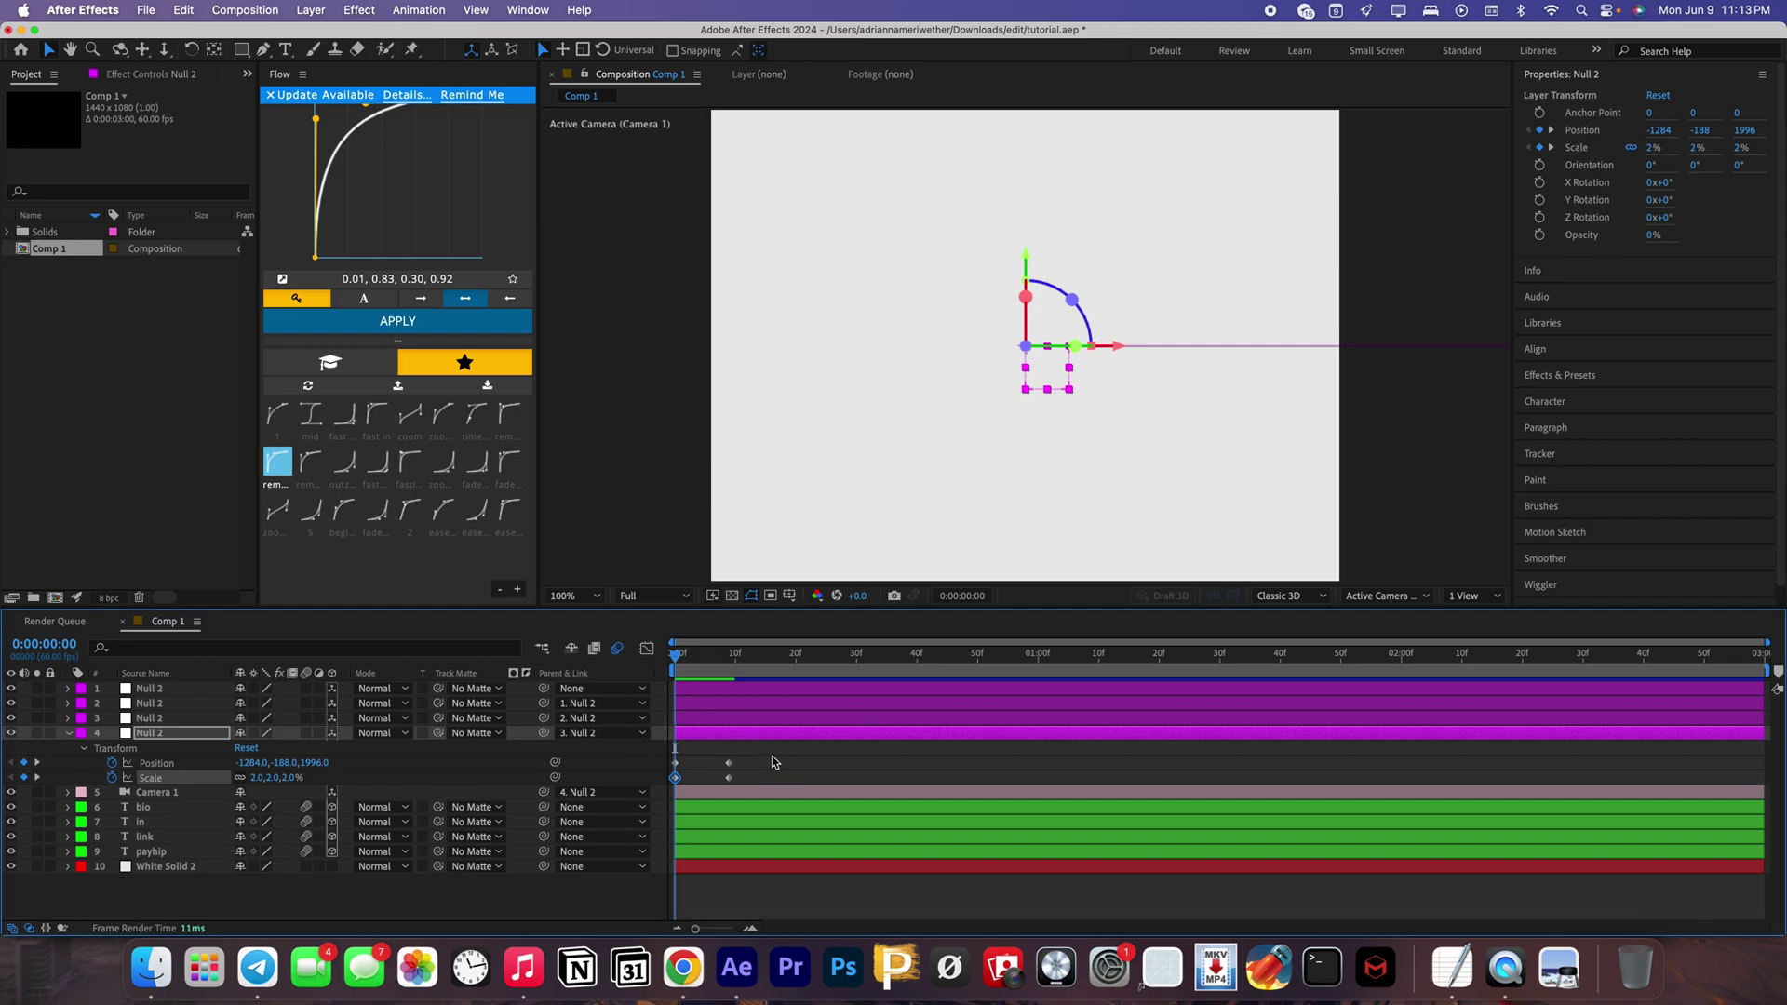
# - Apply Easy Ease to the lowest null's position and scale keyframes and show their speed curves enlarged in the graph editor
pyautogui.moveTo(769, 749); pyautogui.dragTo(659, 787)
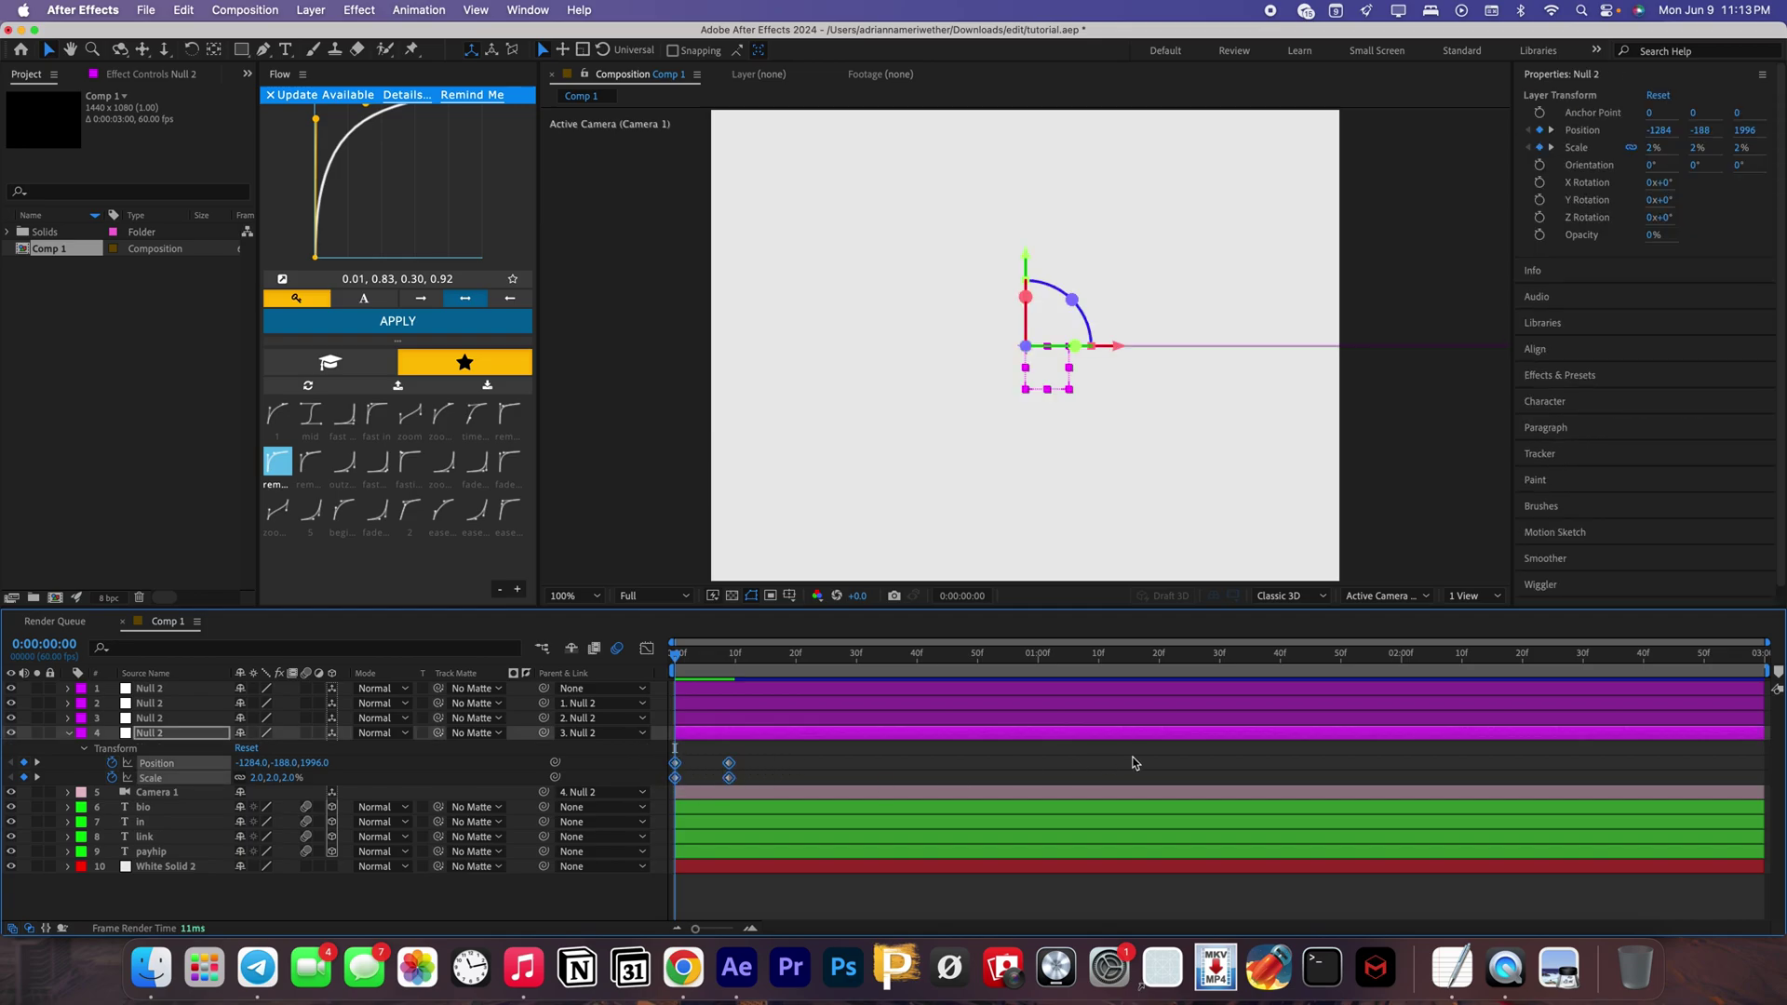
pyautogui.press('F9')
pyautogui.click(647, 651)
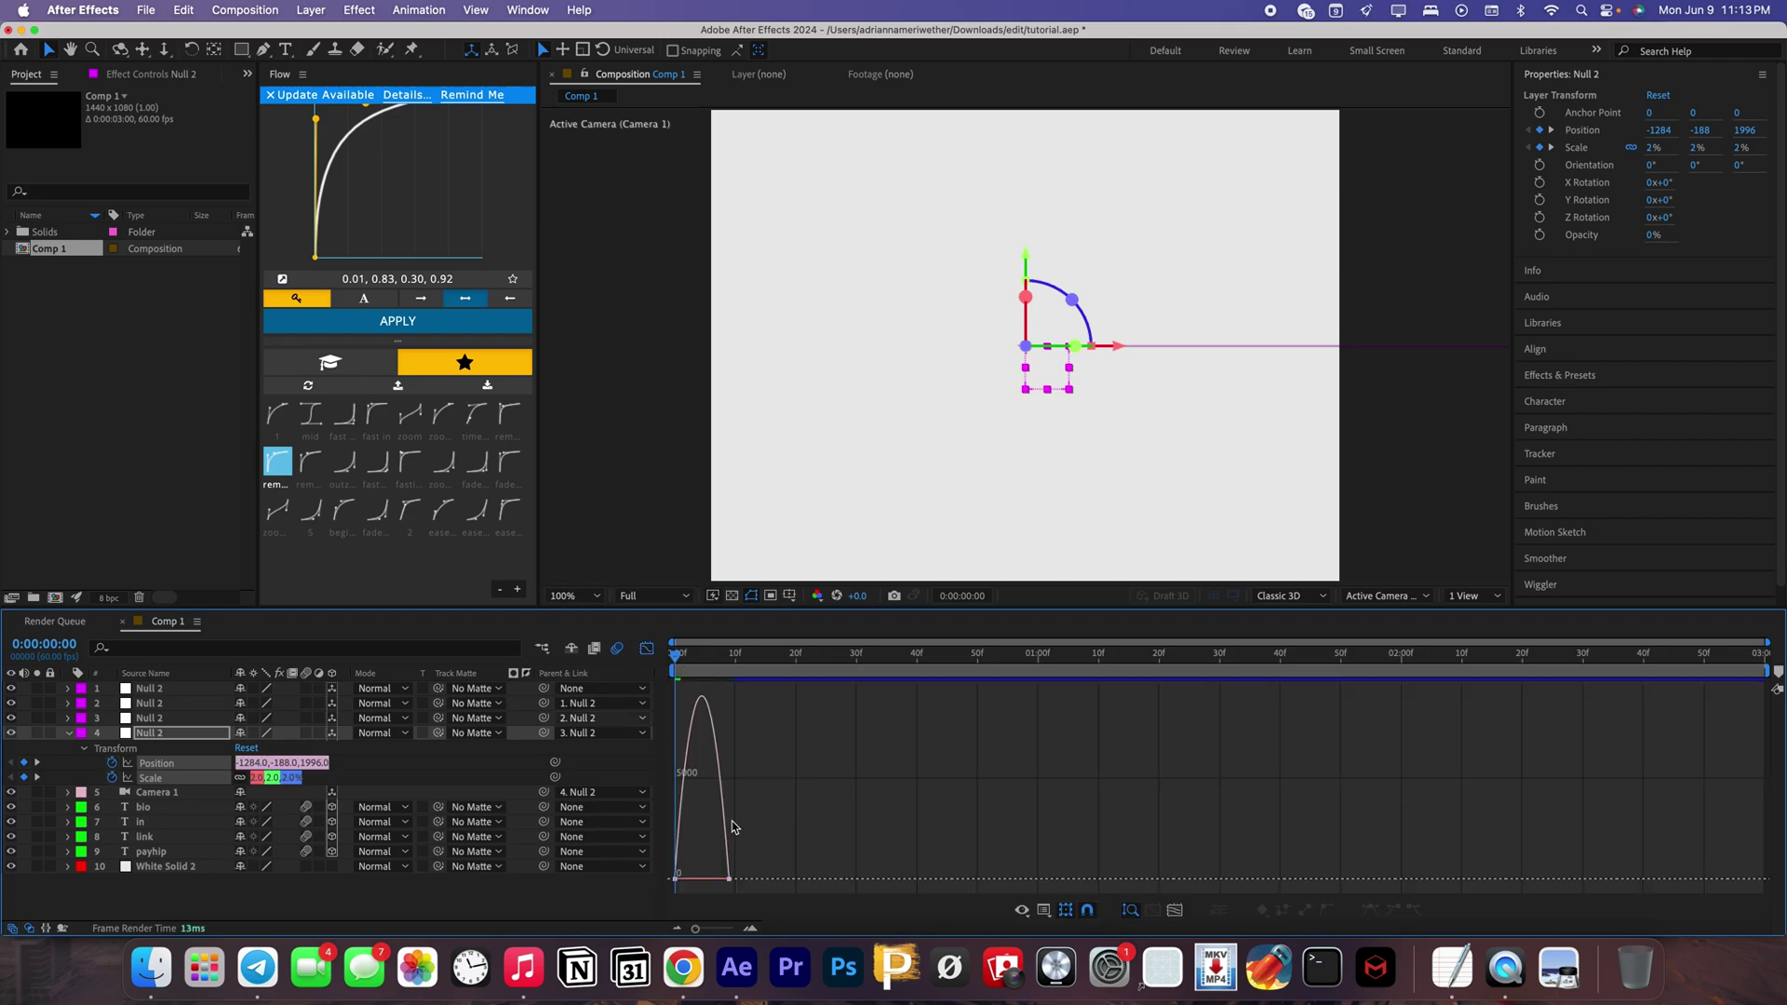
pyautogui.click(750, 929)
pyautogui.click(750, 929)
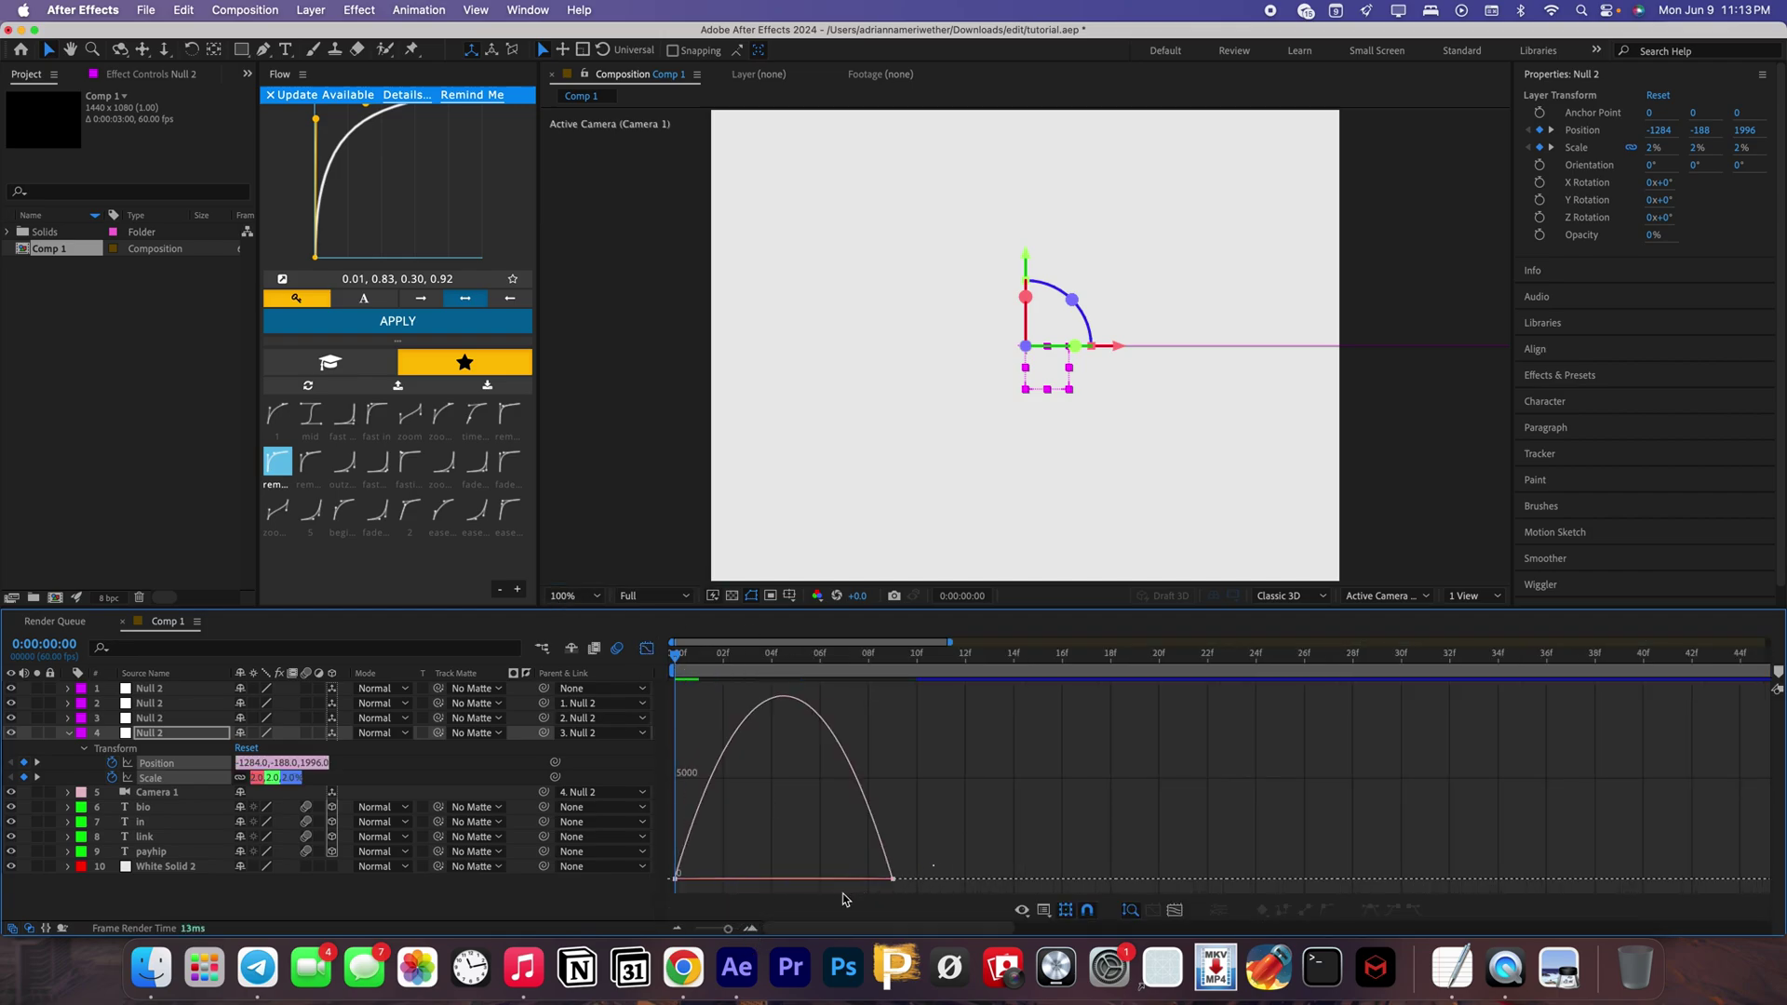
# - Shape the null's easing as a fast-start curve based on 0.10, 0.77, 0.30, 0.92 and preview the animation
pyautogui.moveTo(843, 899); pyautogui.dragTo(908, 863)
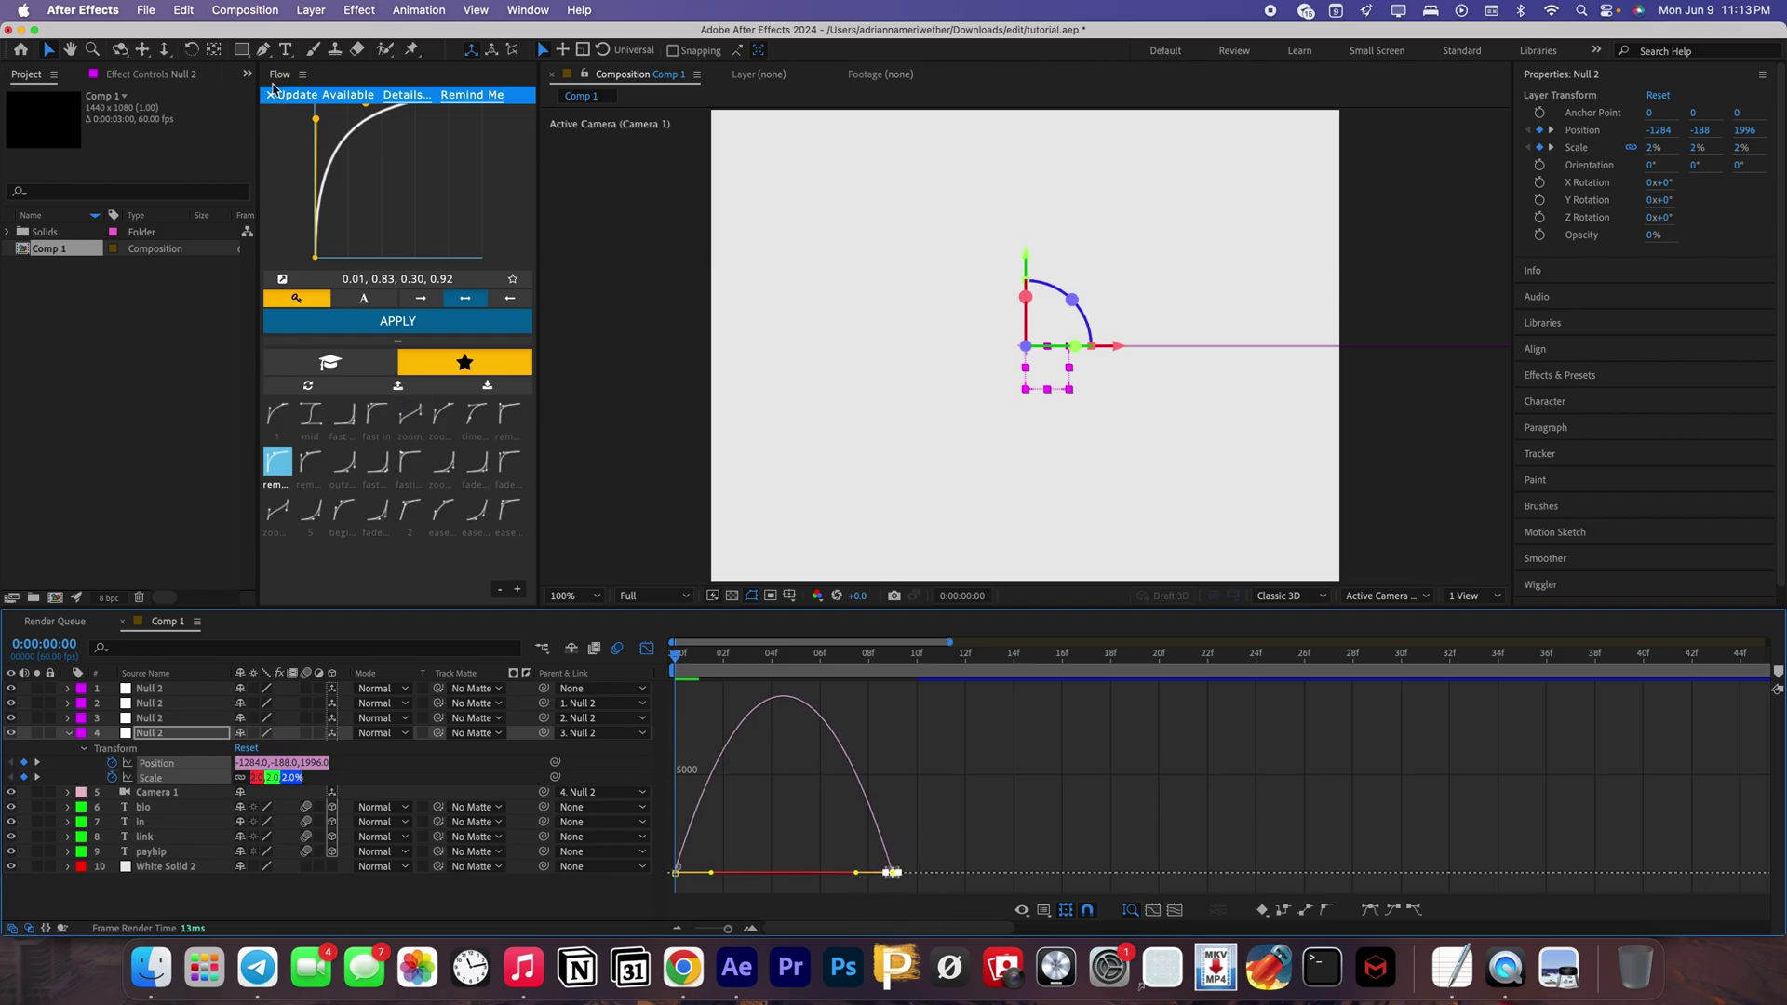
pyautogui.click(271, 94)
pyautogui.moveTo(322, 127); pyautogui.dragTo(344, 147)
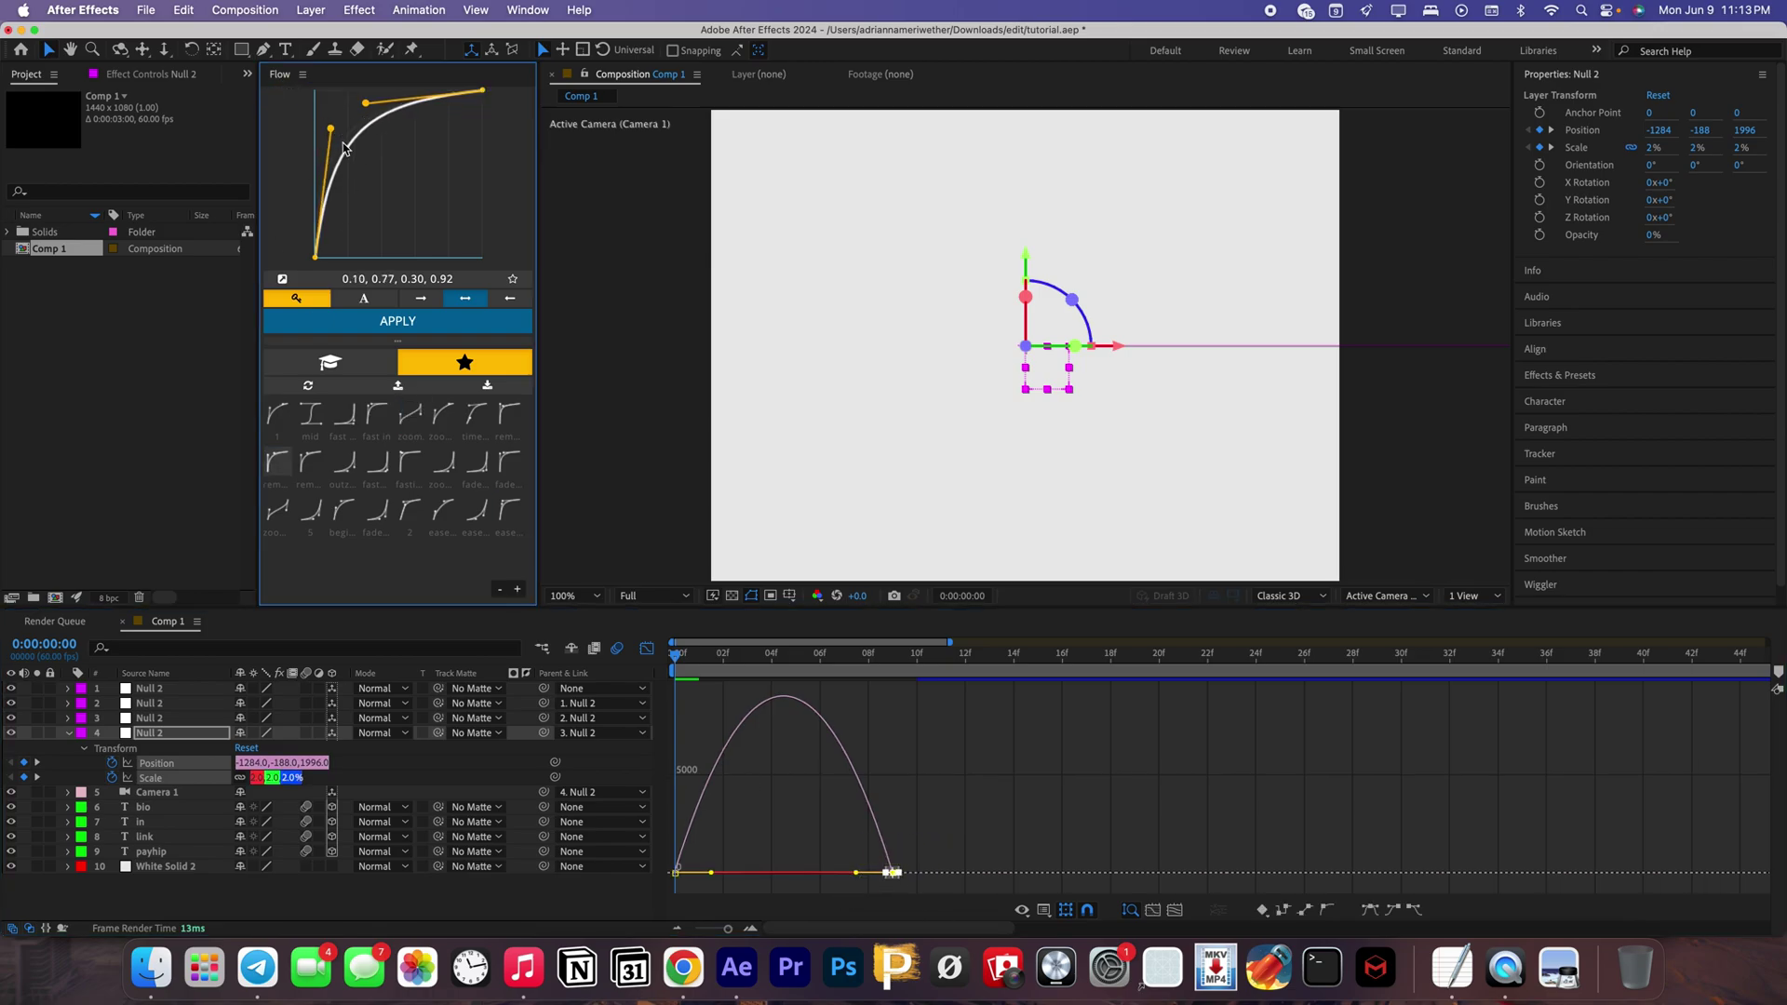
pyautogui.moveTo(928, 852); pyautogui.dragTo(783, 880)
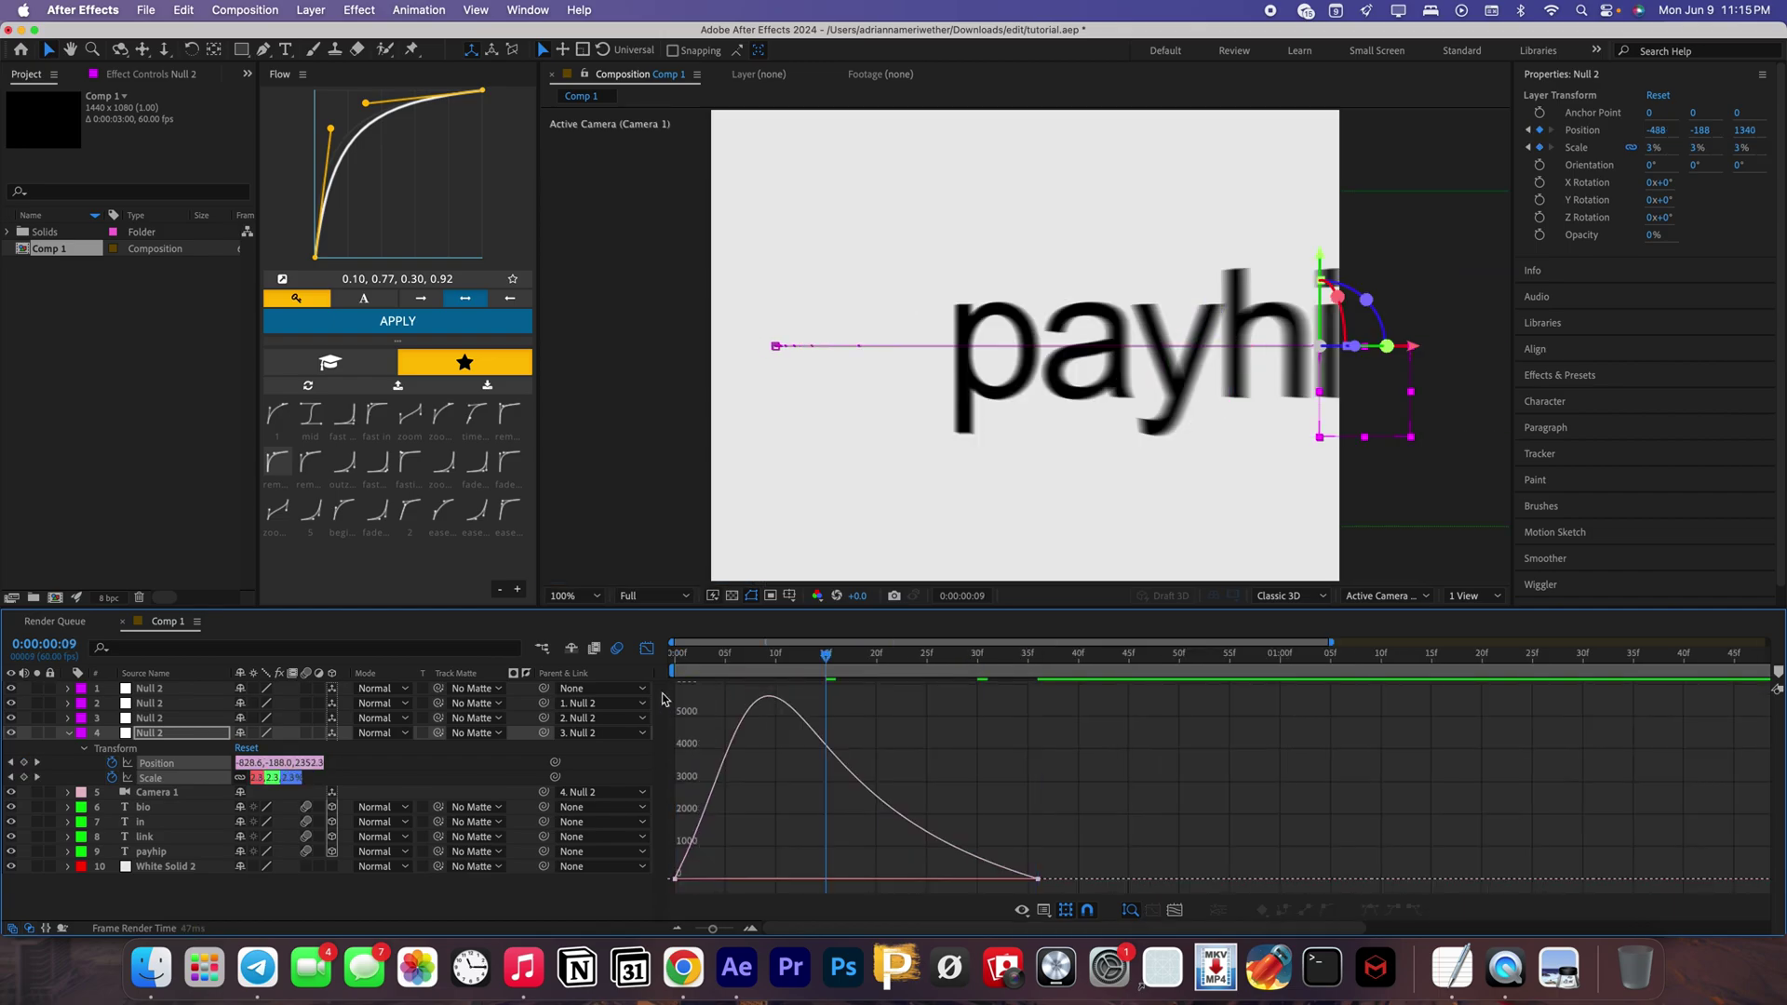
pyautogui.press('space')
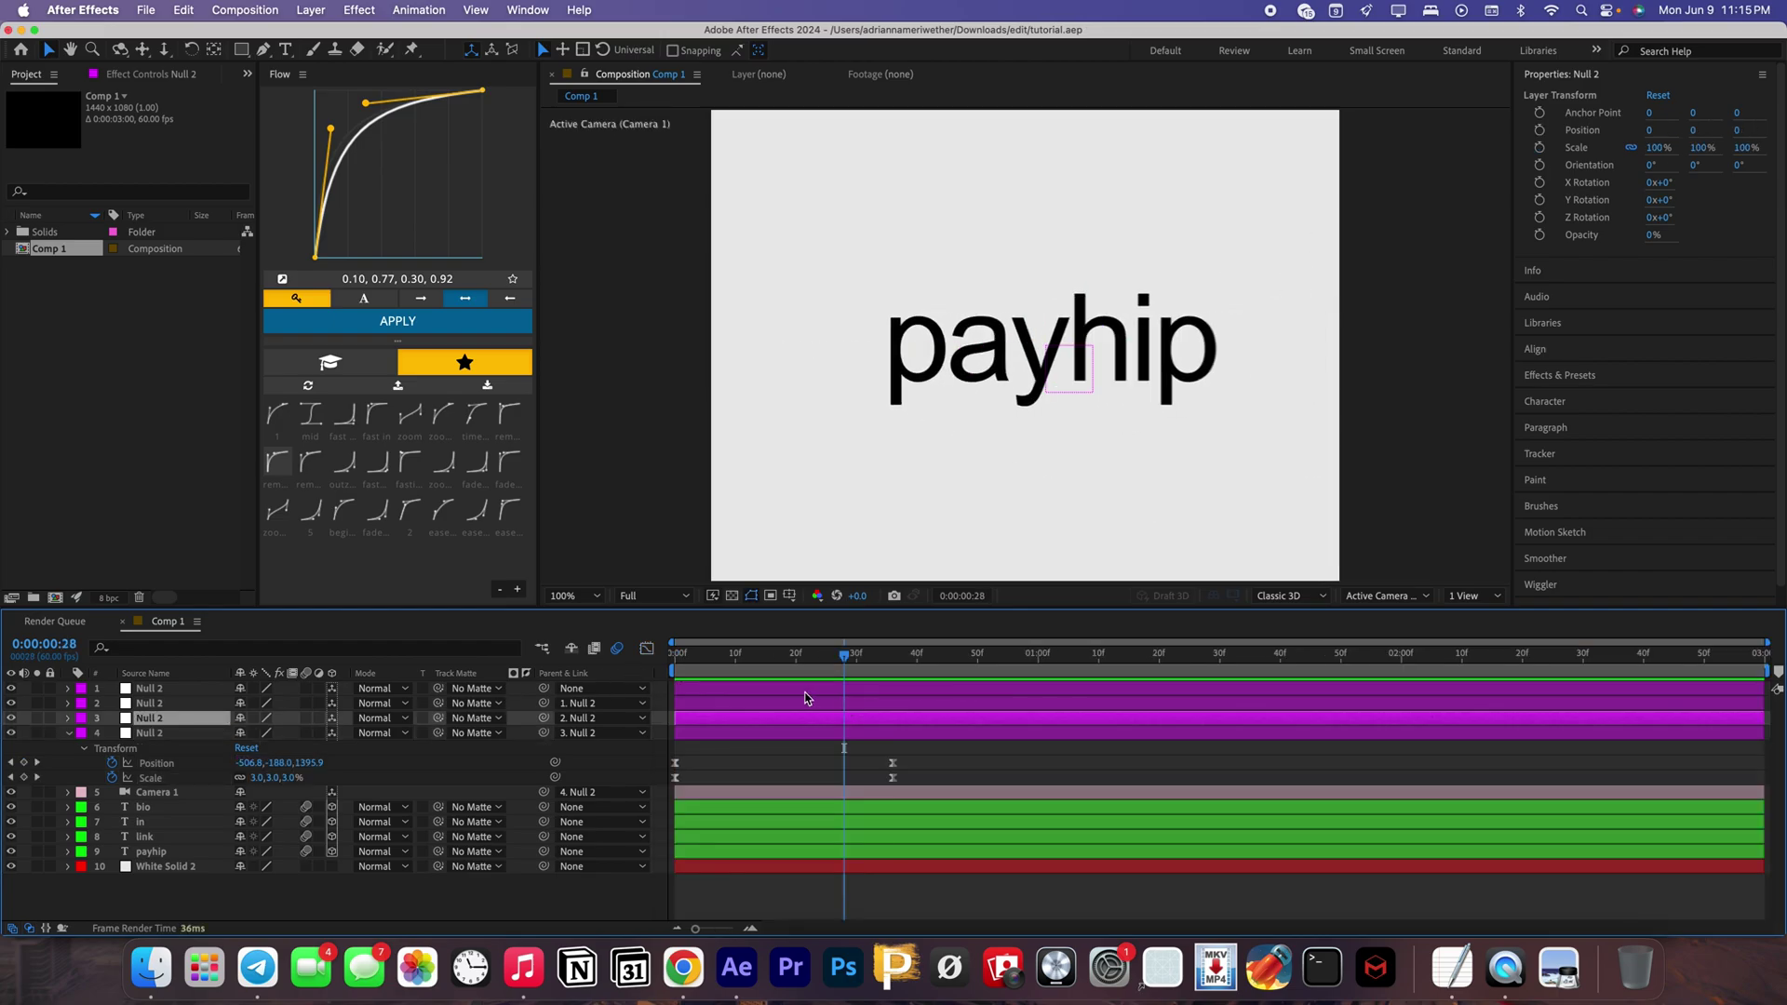
# - At frame 29, start scale and position keyframes on the third null at 100% and 0, 0, 0
pyautogui.moveTo(843, 667)
pyautogui.mouseDown()
pyautogui.moveTo(893, 686)
pyautogui.moveTo(849, 689)
pyautogui.mouseUp()
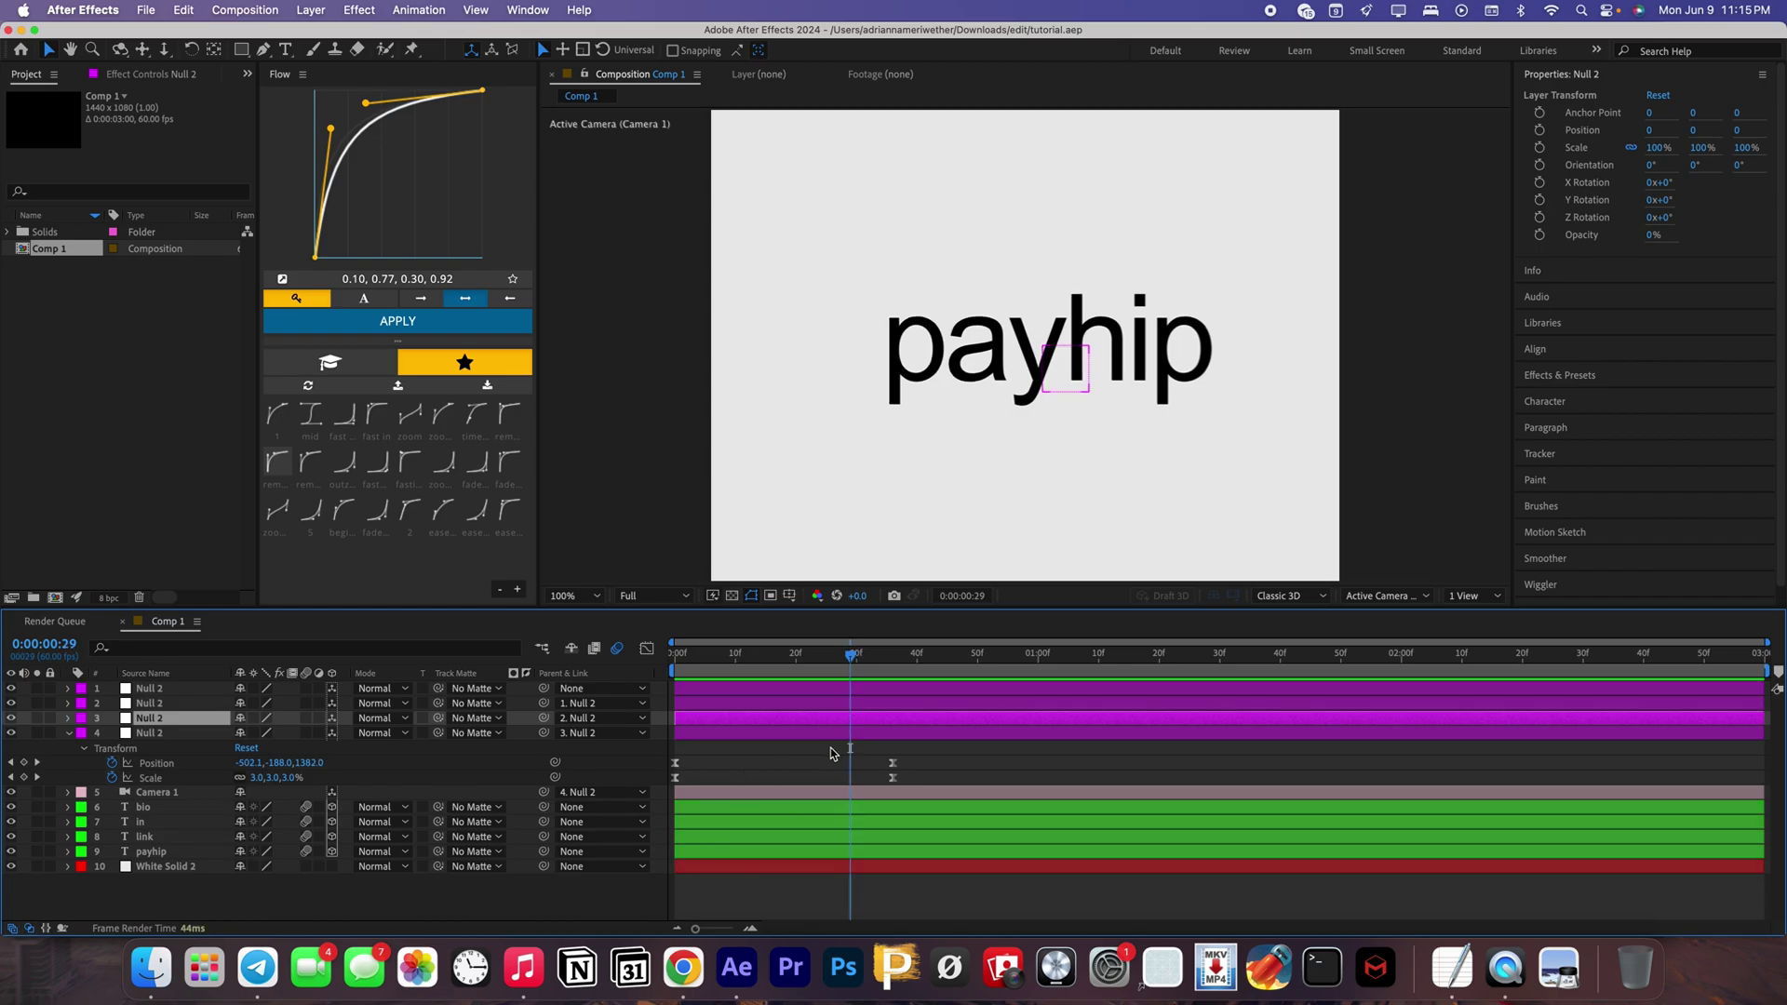
pyautogui.press('s')
pyautogui.click(114, 734)
pyautogui.press('p')
pyautogui.click(115, 735)
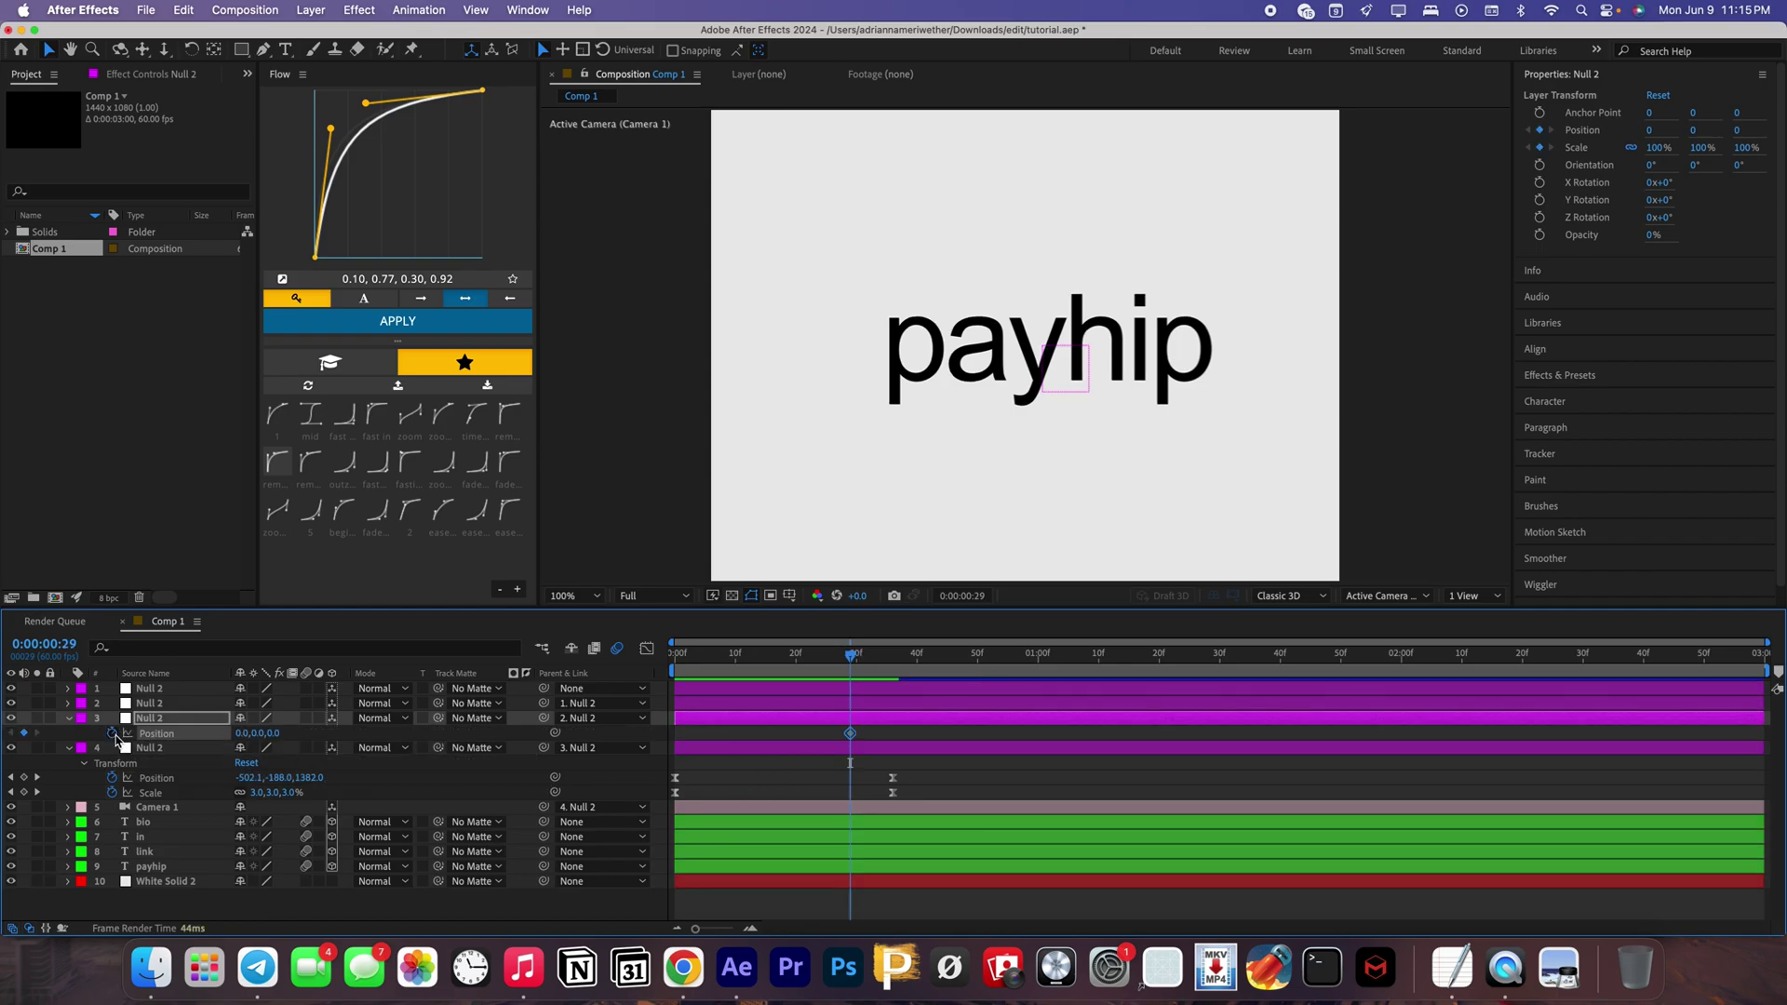
# - At 1:01, keyframe the third null's position at 534, 98, -749 and scale at 81% to frame link, and ease its keyframes
pyautogui.press('r')
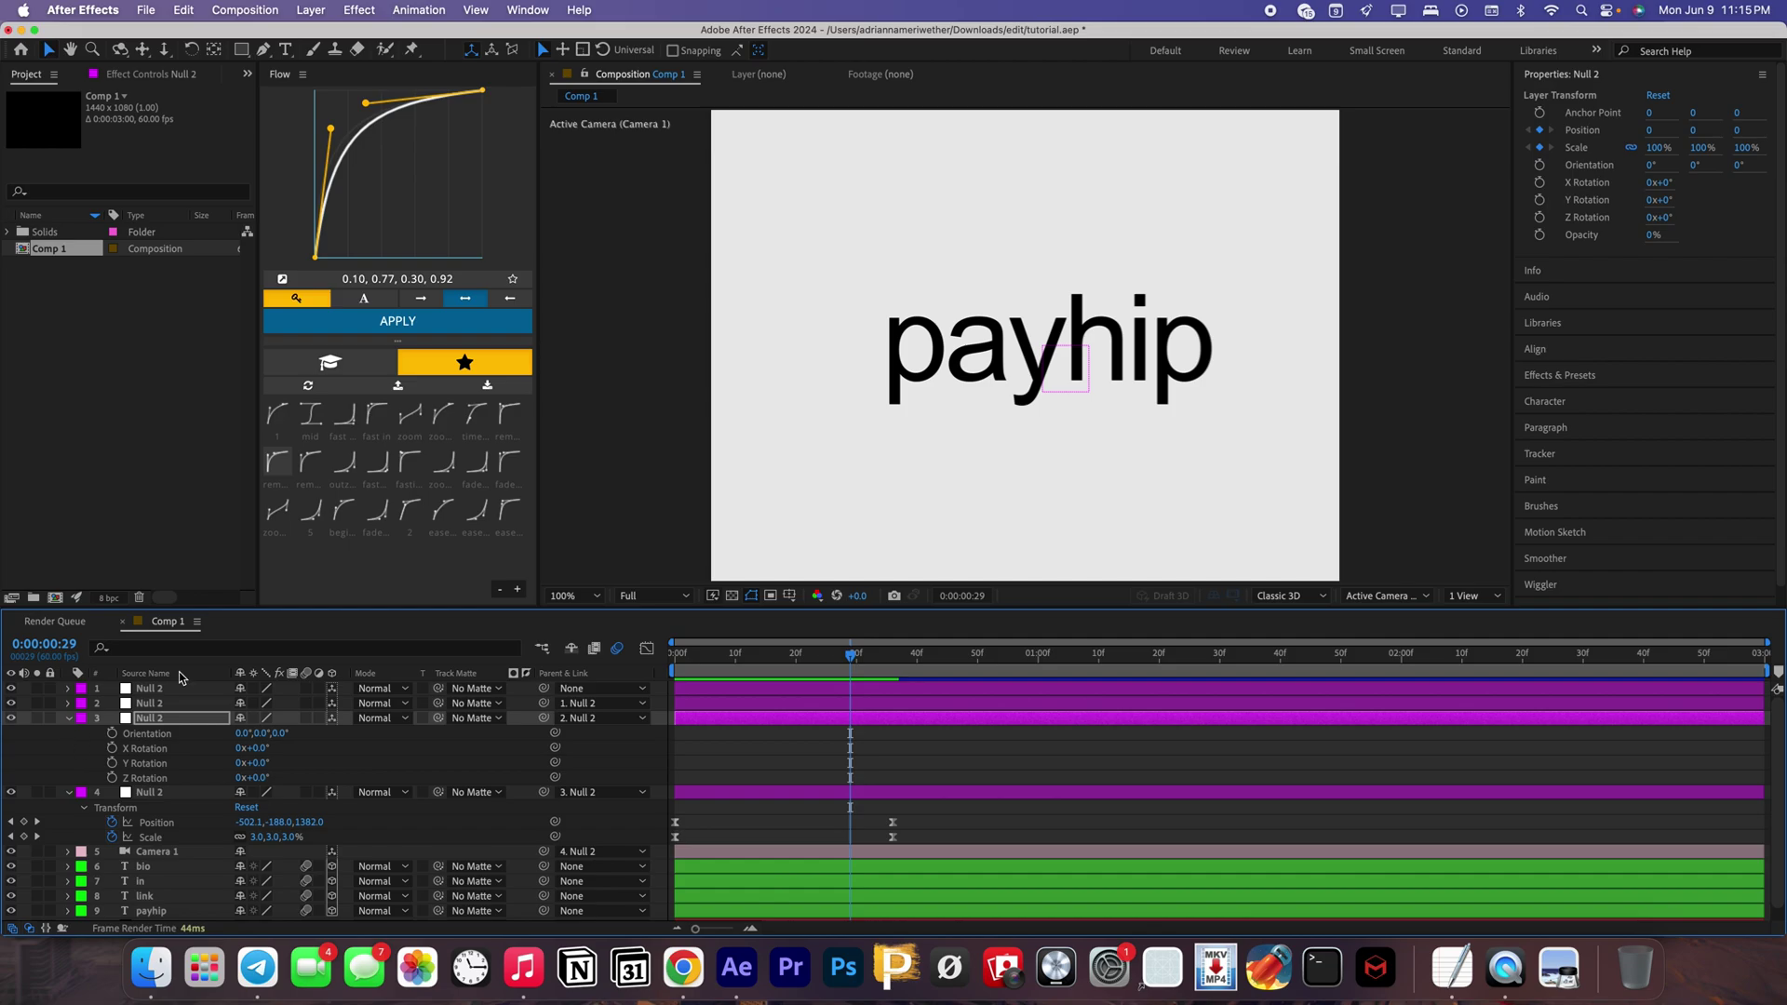
pyautogui.press('r')
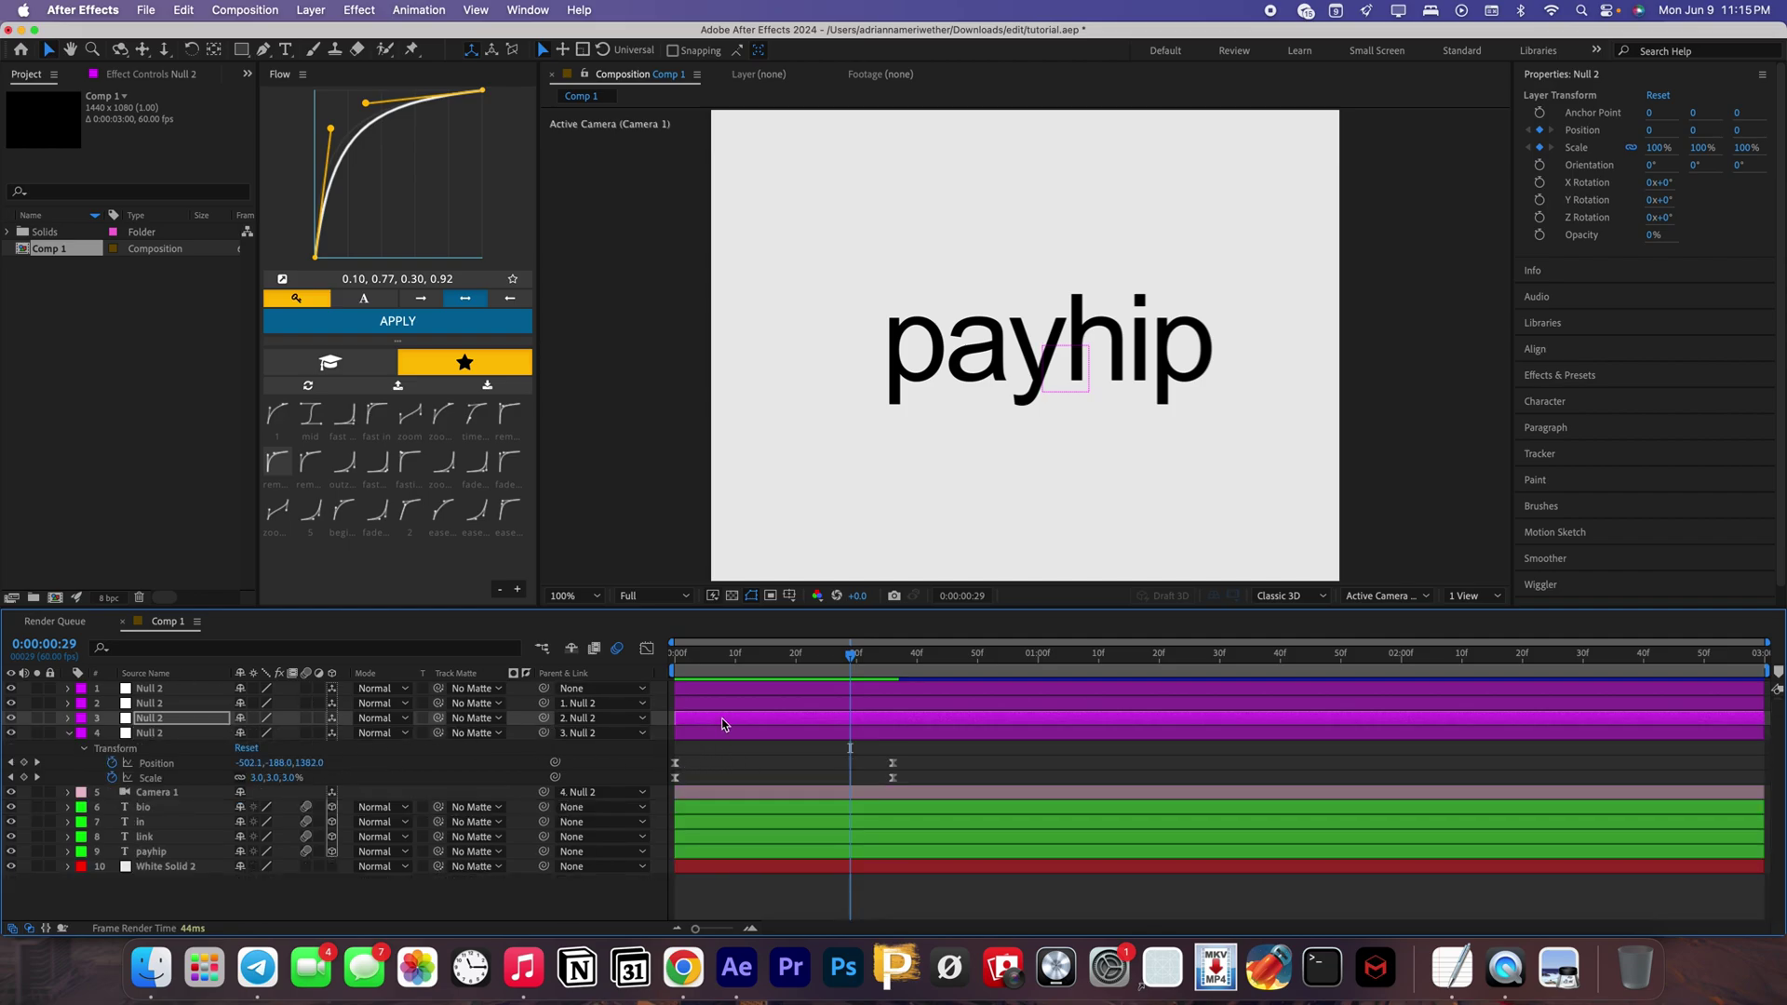
pyautogui.press('p')
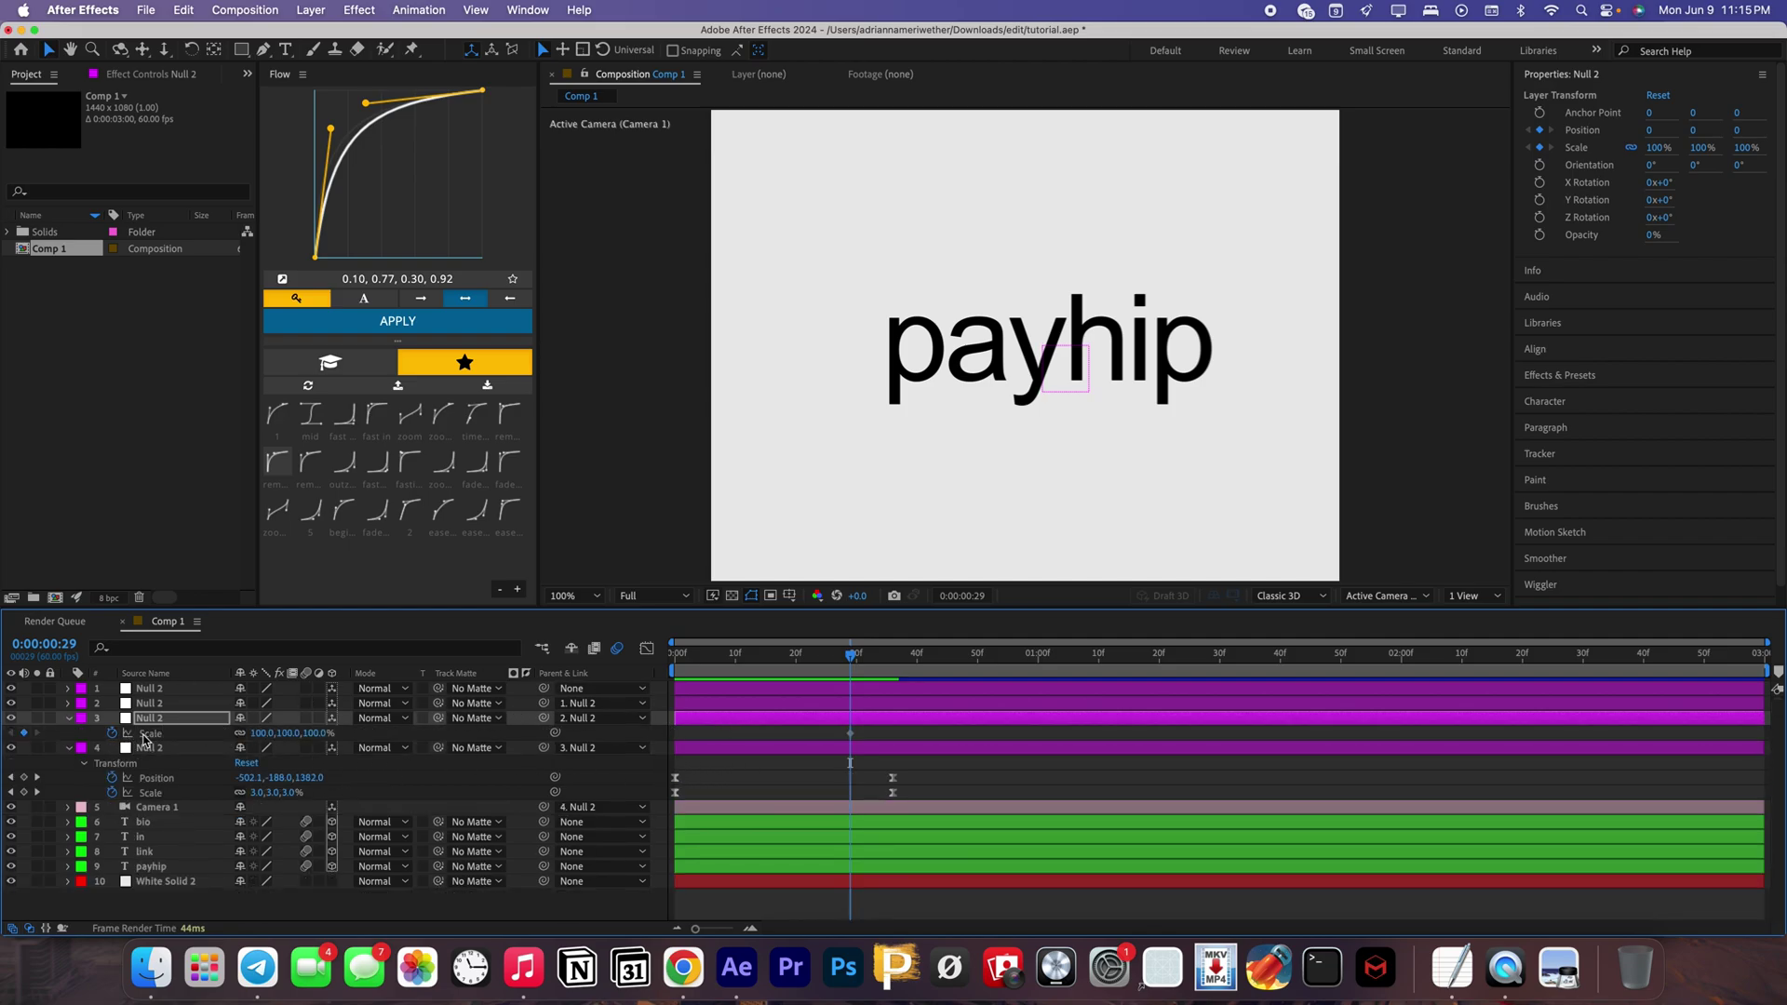
pyautogui.hotkey('alt', 'shift', 'p')
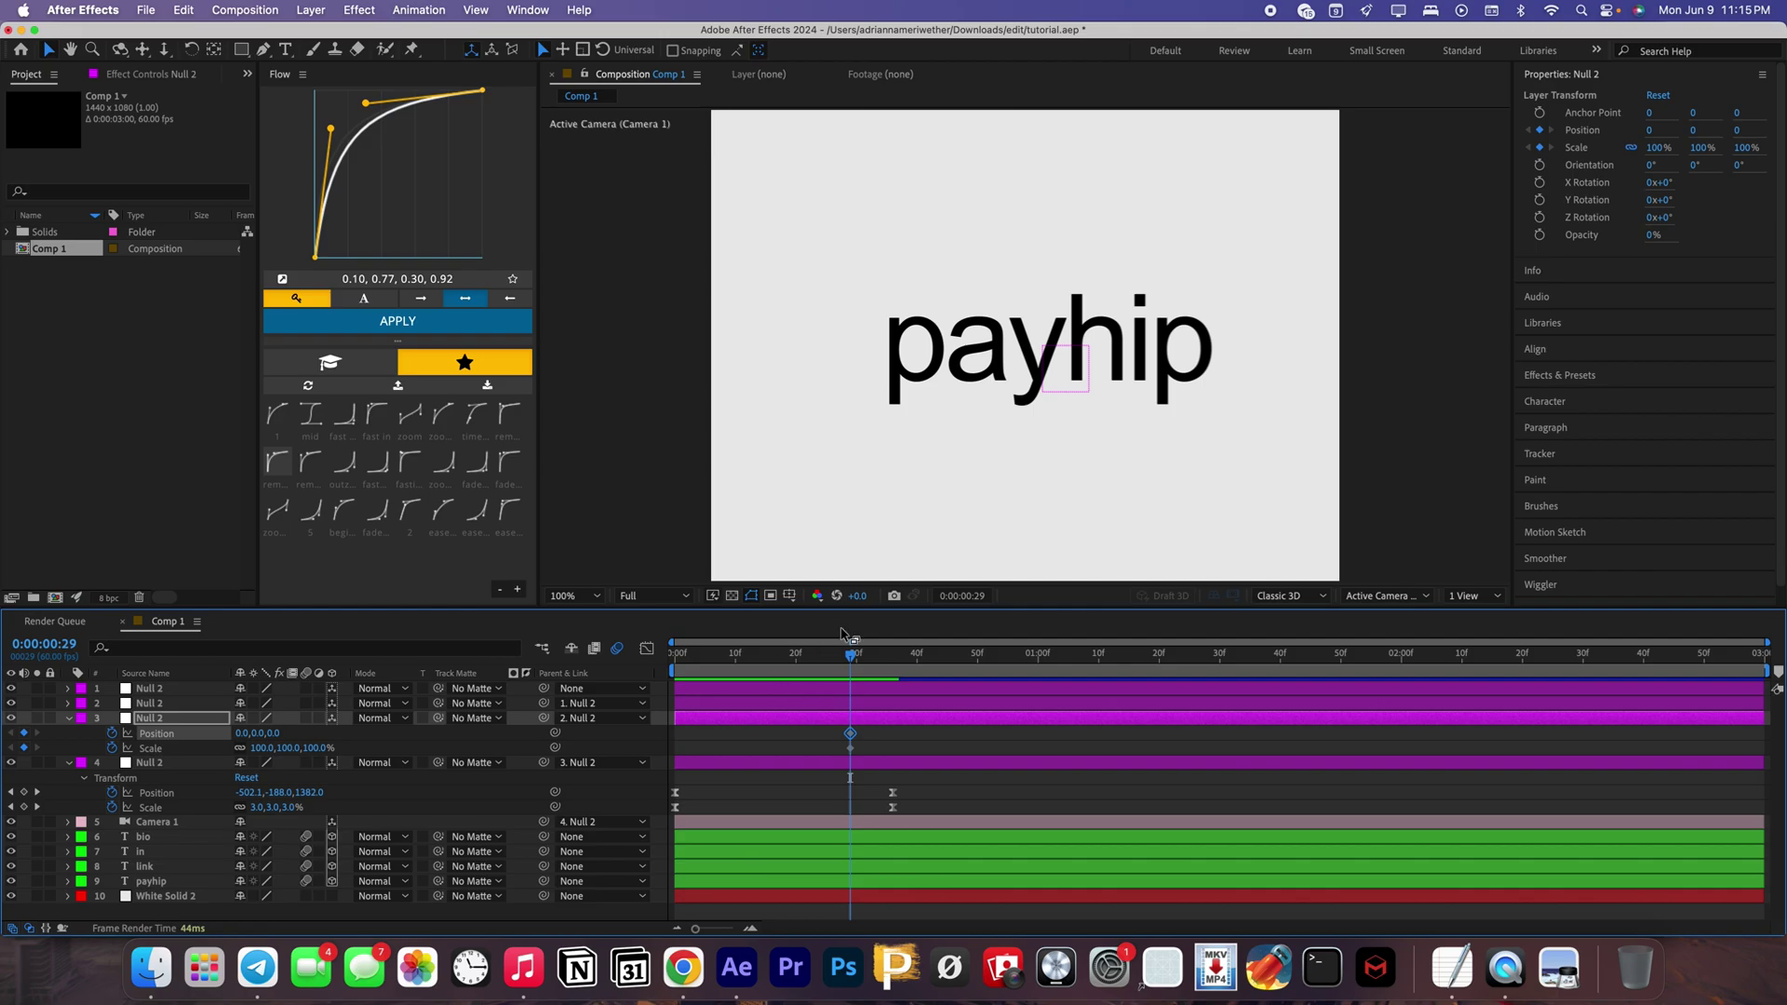
pyautogui.moveTo(855, 659); pyautogui.dragTo(1047, 696)
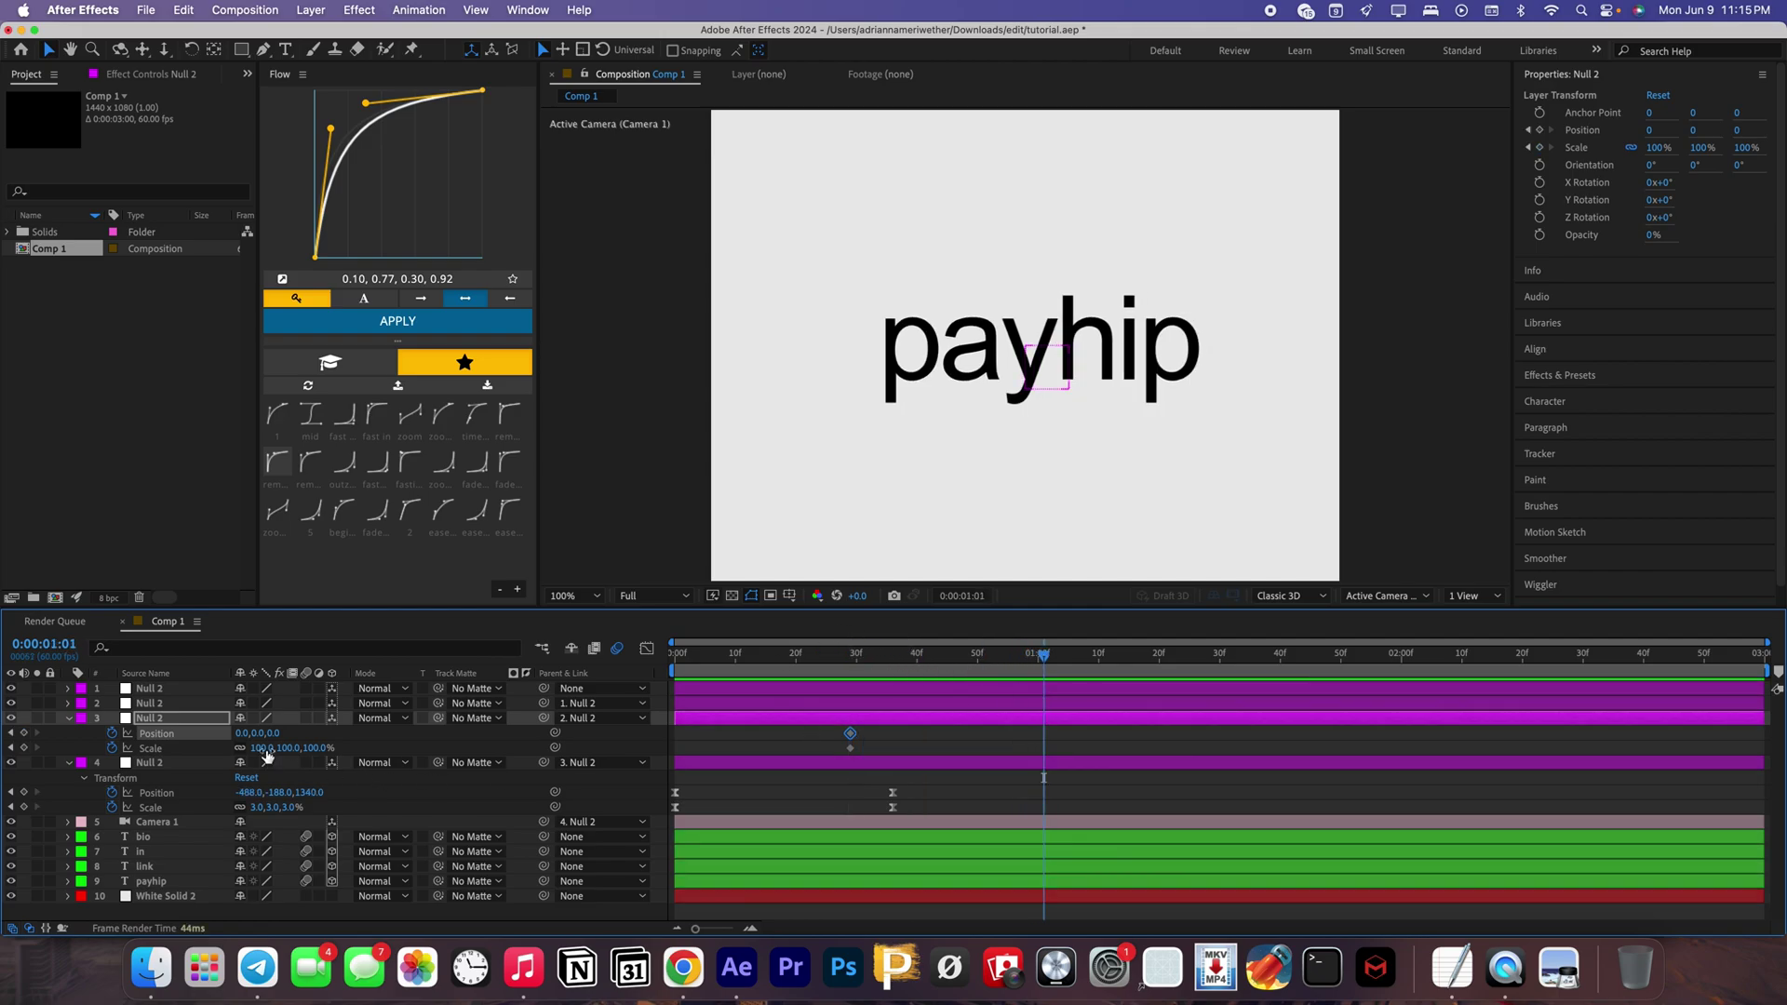
pyautogui.moveTo(273, 734); pyautogui.dragTo(1, 769)
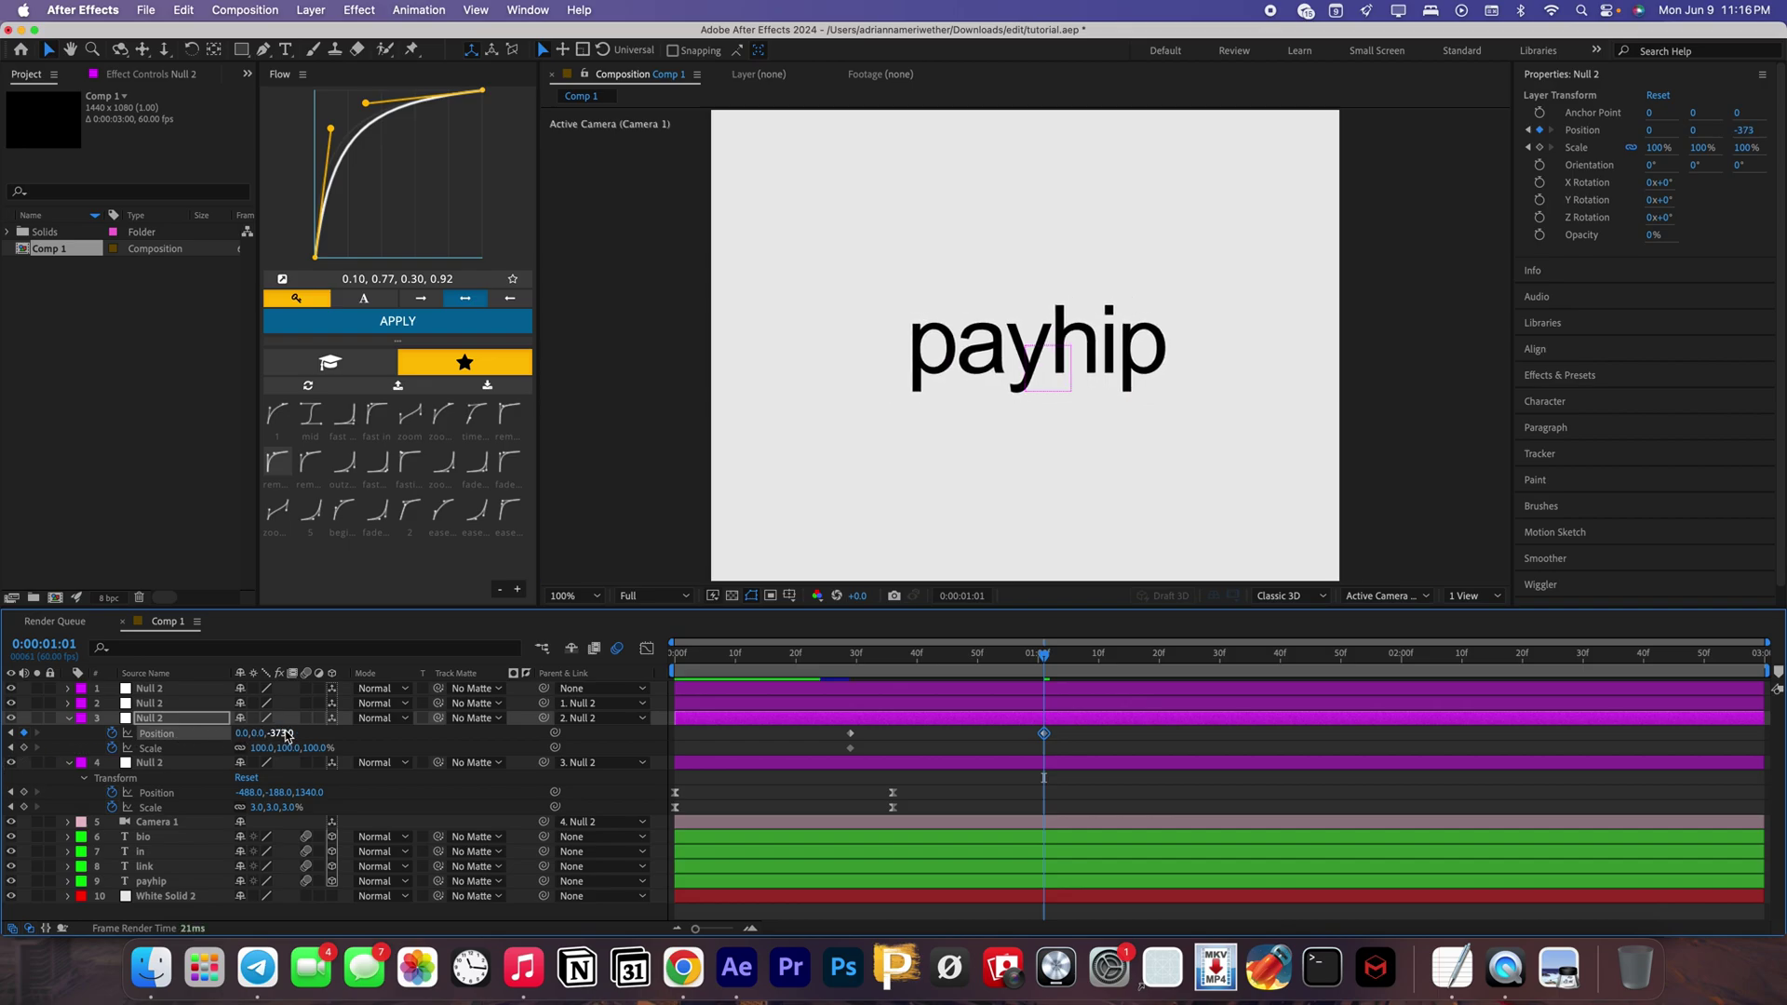
pyautogui.moveTo(279, 733); pyautogui.dragTo(2, 767)
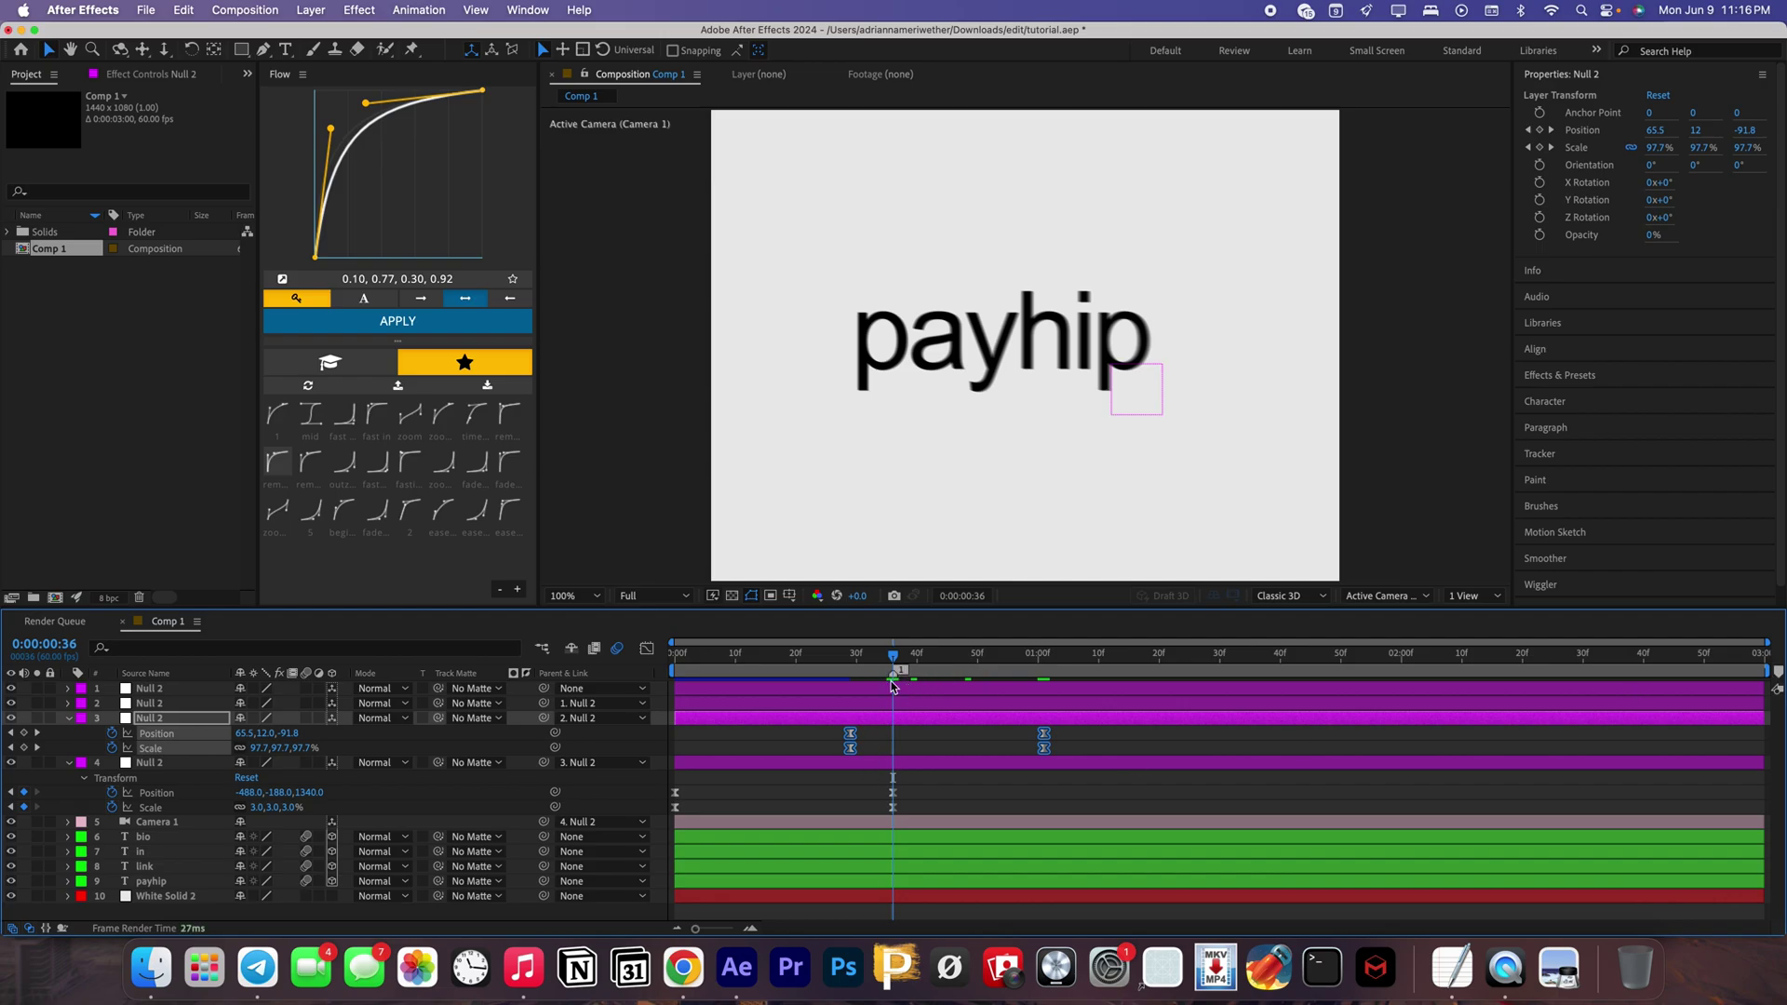
# - Show the third null's position and scale speed curves in the graph editor and scrub through the move
pyautogui.click(646, 649)
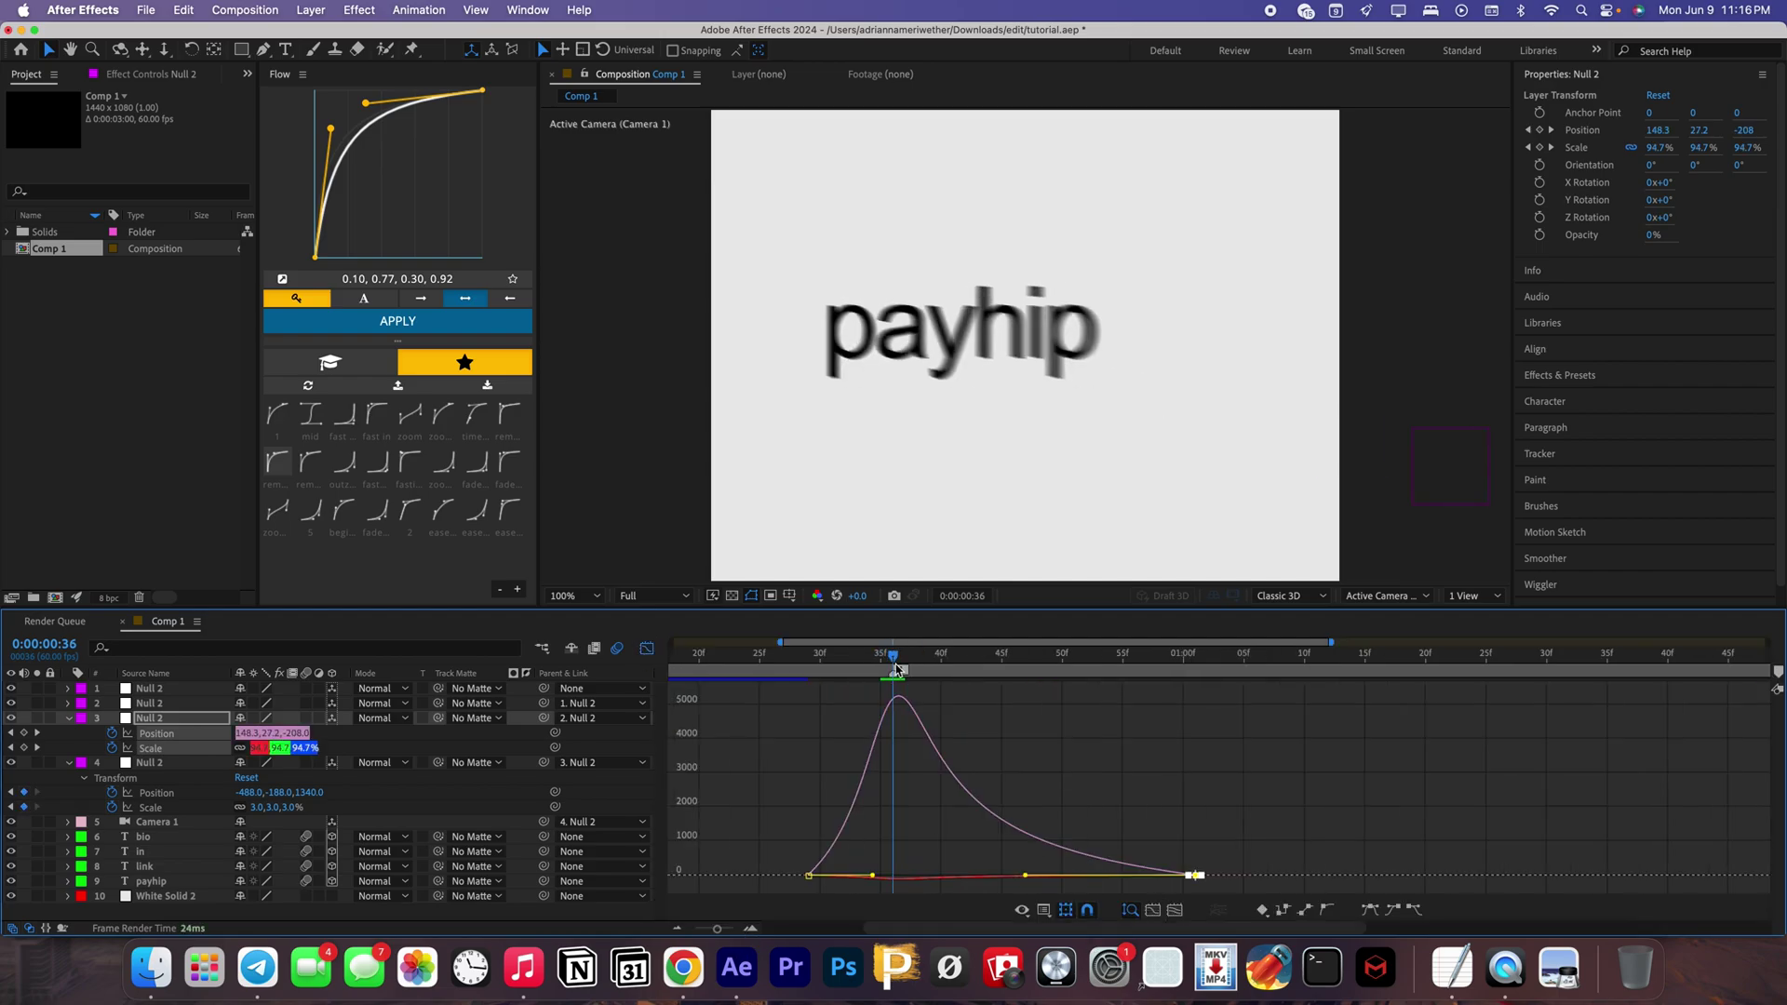
pyautogui.moveTo(897, 668); pyautogui.dragTo(483, 701)
# - Add a composition marker at 1:01 and preview the text animation from the start
pyautogui.moveTo(1043, 669)
pyautogui.mouseDown()
pyautogui.moveTo(969, 678)
pyautogui.moveTo(1044, 698)
pyautogui.mouseUp()
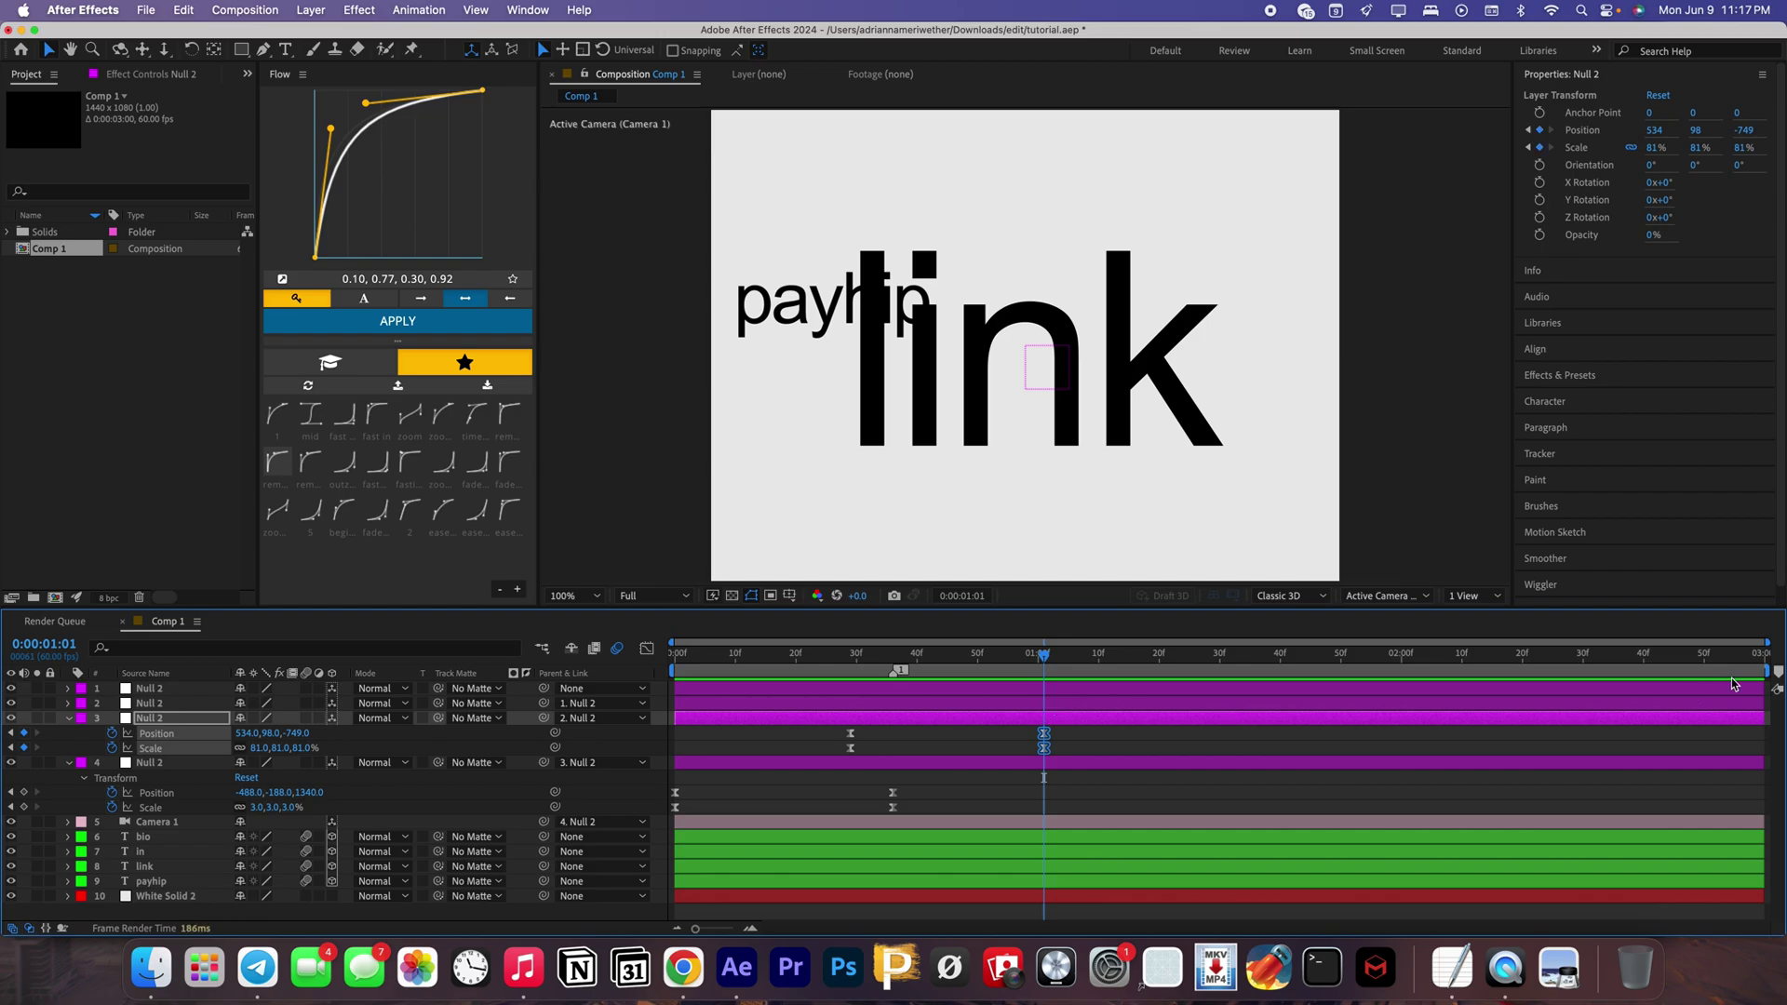
pyautogui.click(1777, 671)
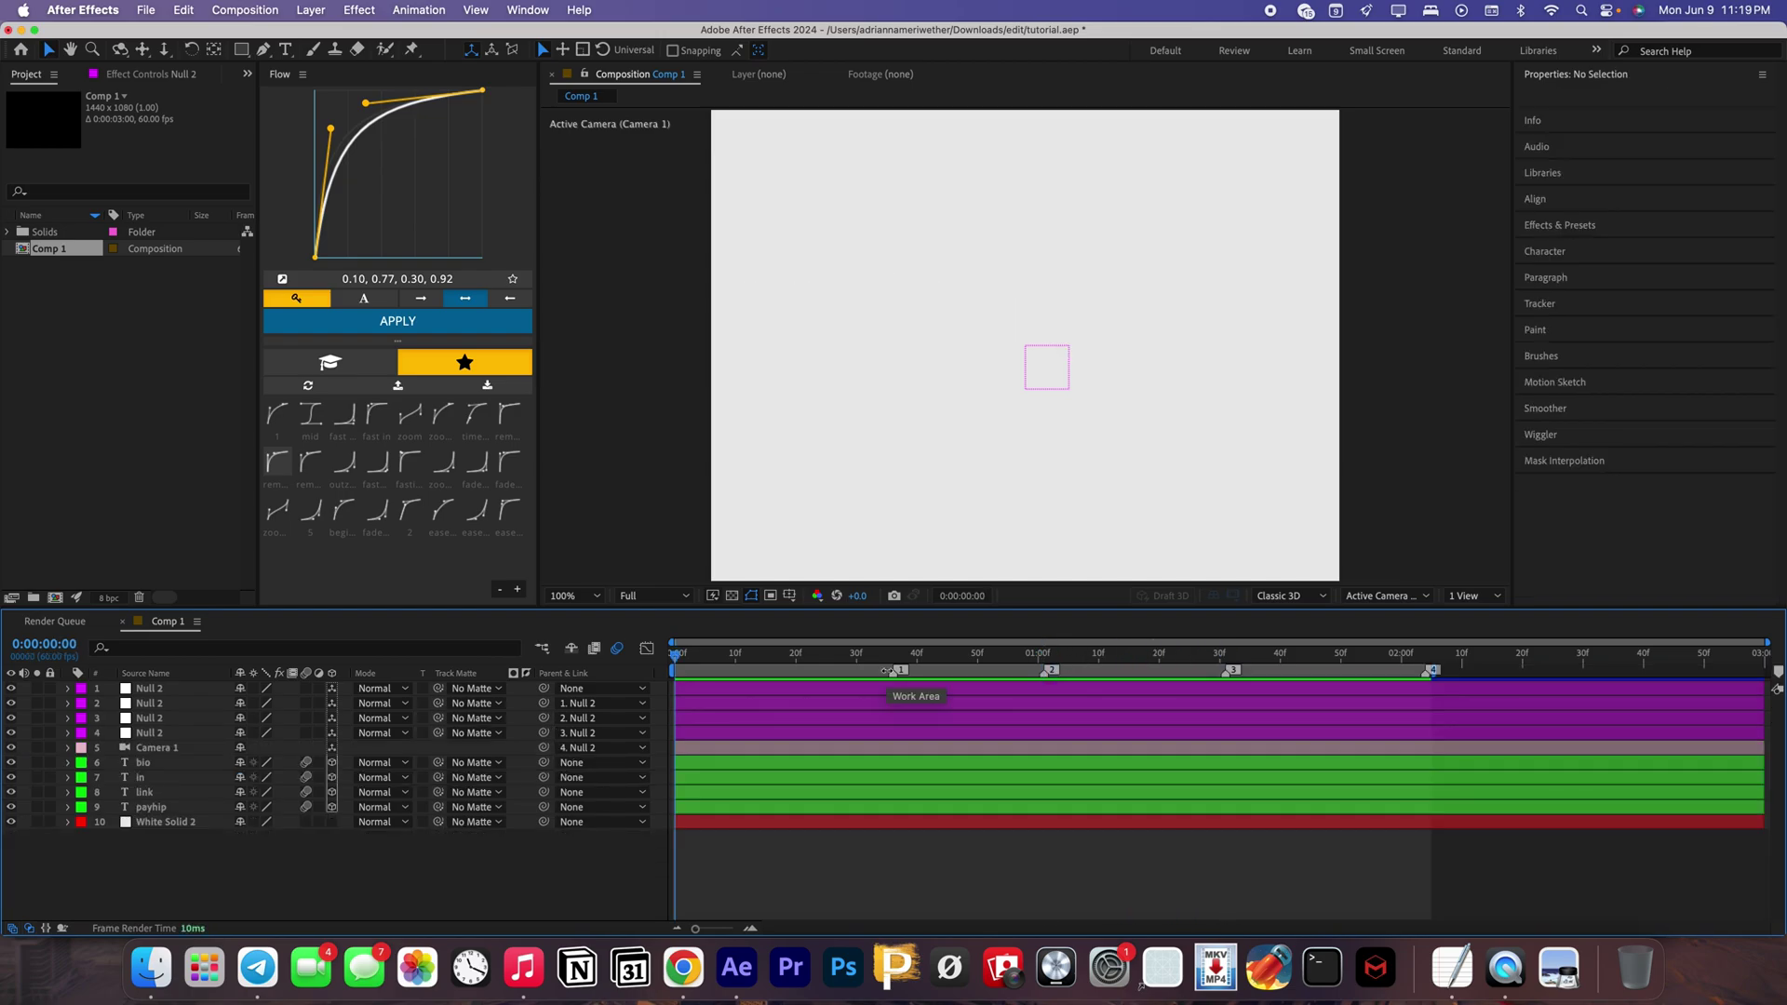
pyautogui.press('space')
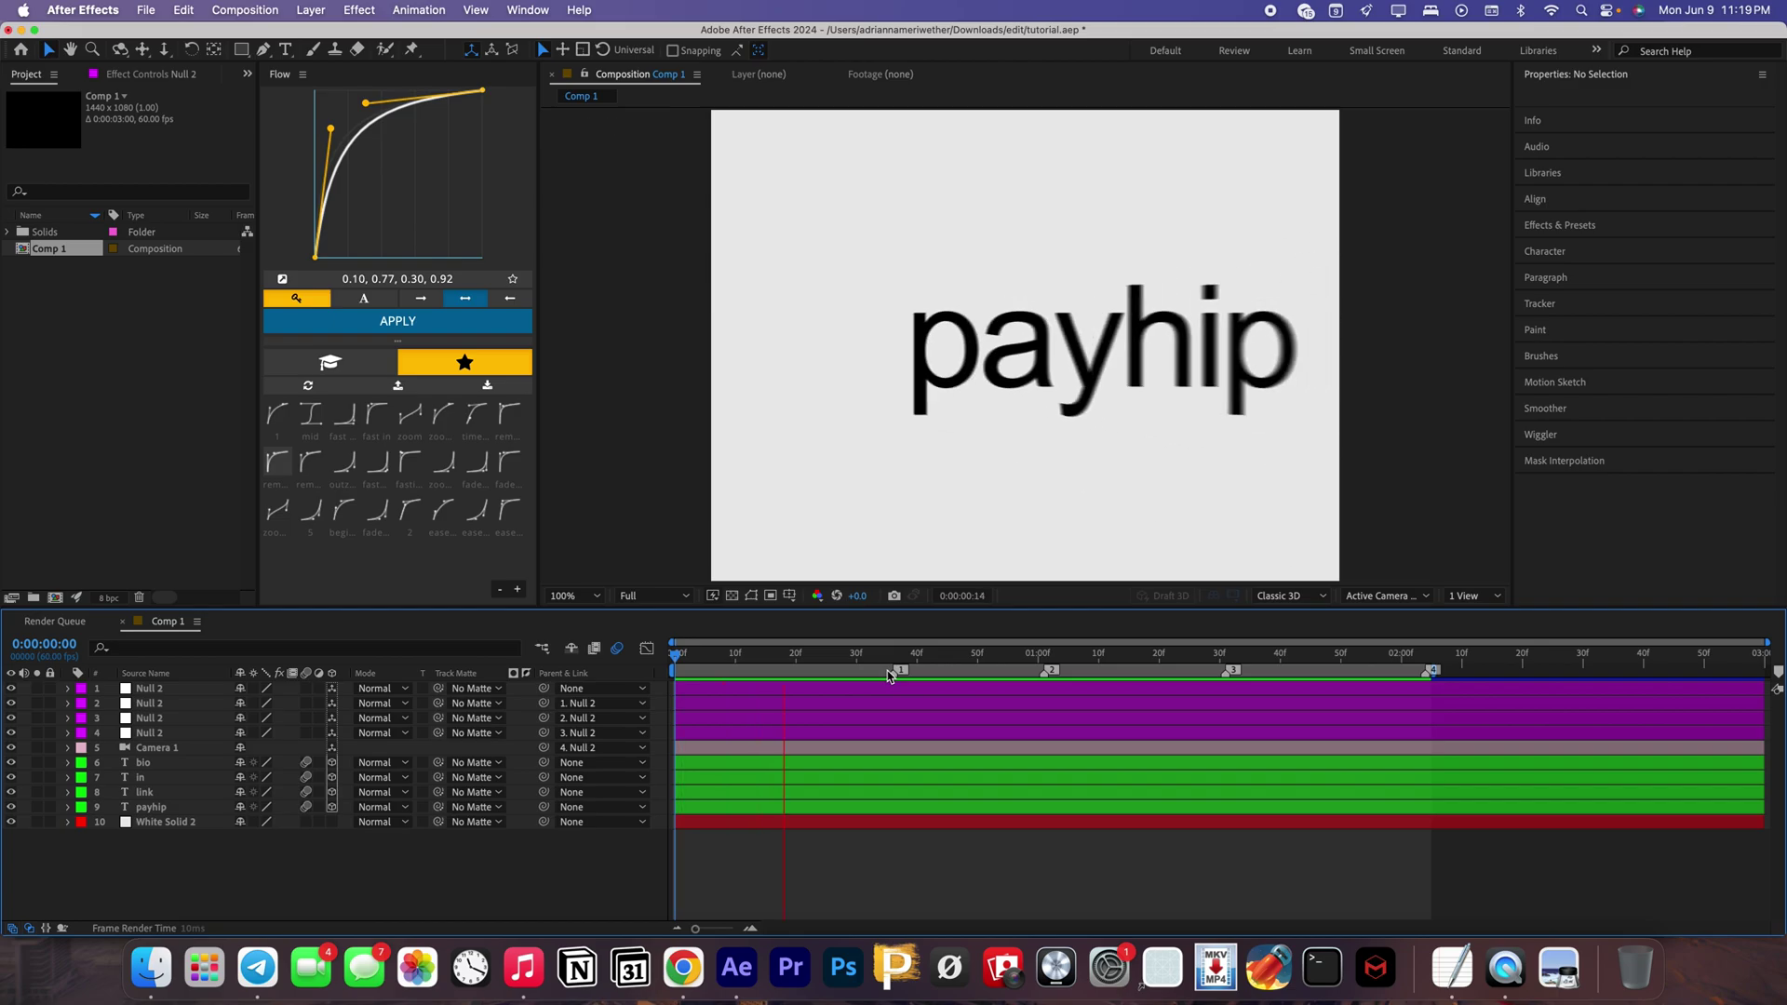